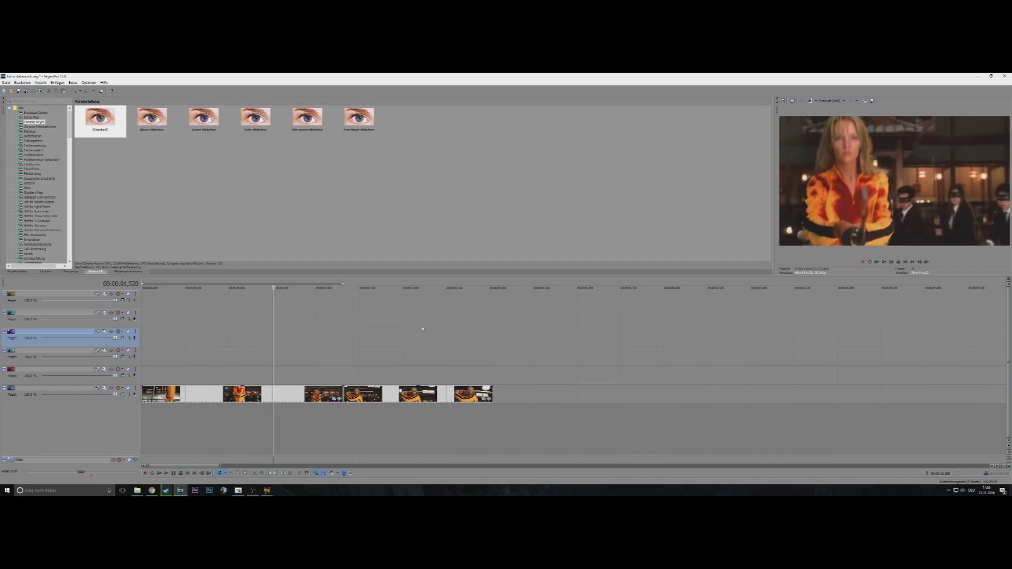
Move the first clip from the bottom track to the top track, leaving the second clip in place.
left_click_drag(274, 327, 330, 330)
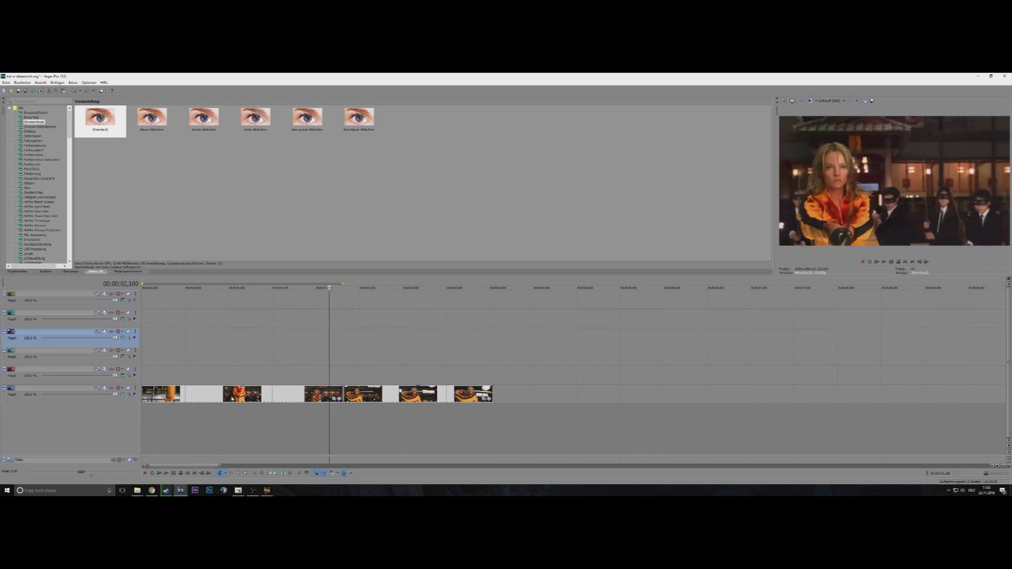
left_click_drag(233, 396, 228, 301)
left_click(389, 393)
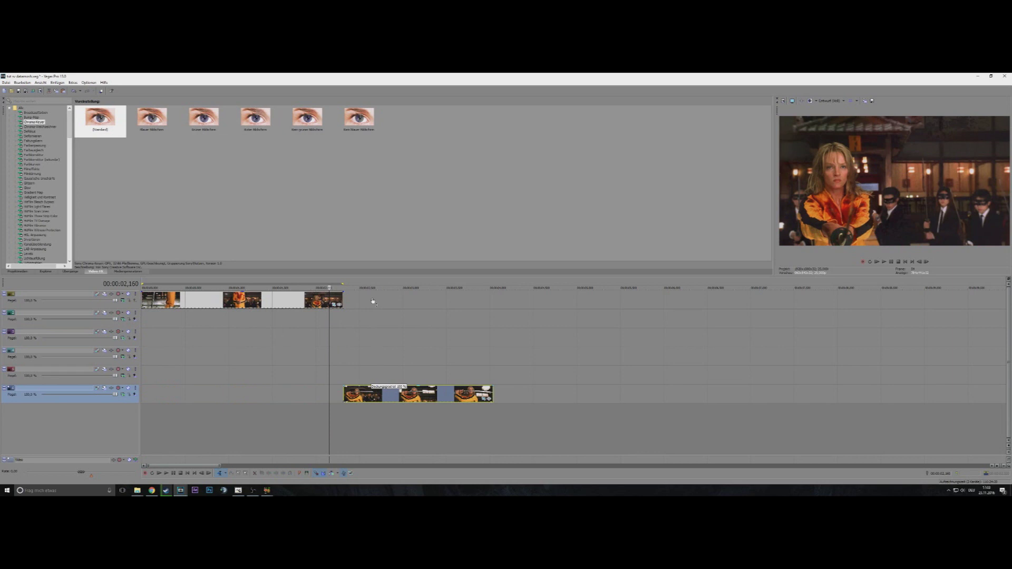
Split the first clip at 00:00:02,280 and create a subclip from the short piece after the cut.
scroll(350, 302, "up", 5)
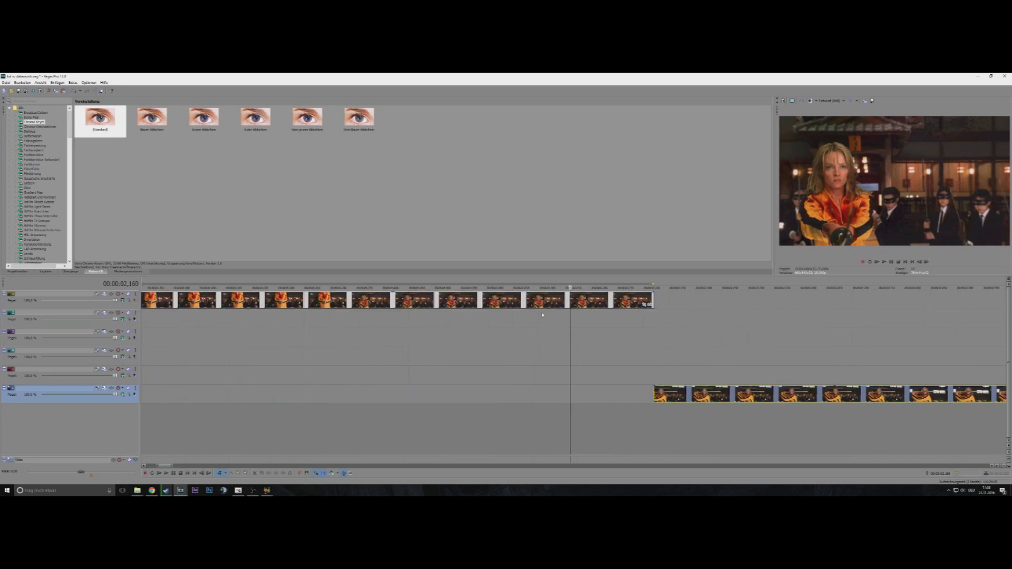
left_click(634, 299)
key("Right")
key("Left")
right_click(637, 299)
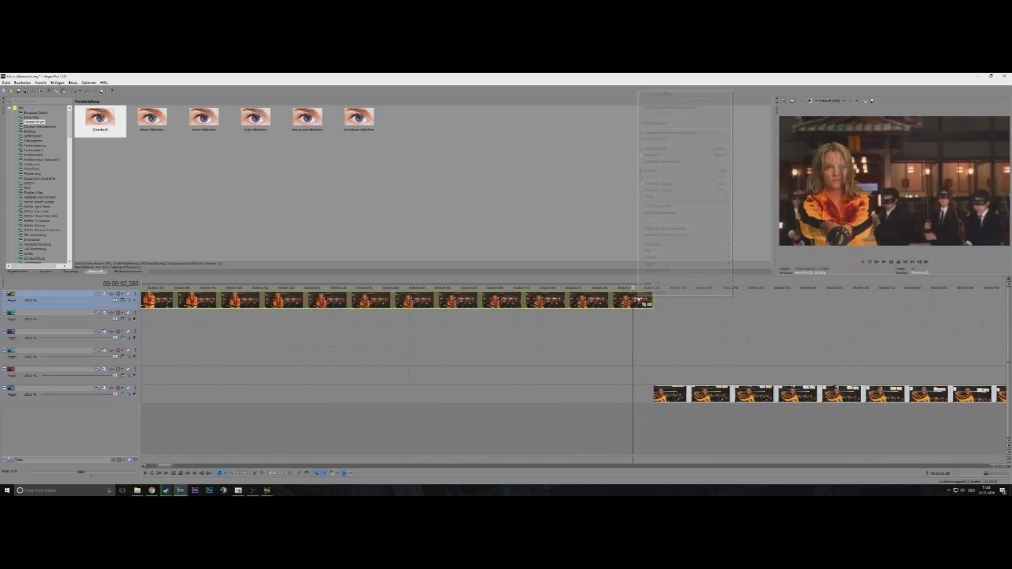
left_click(654, 197)
right_click(643, 301)
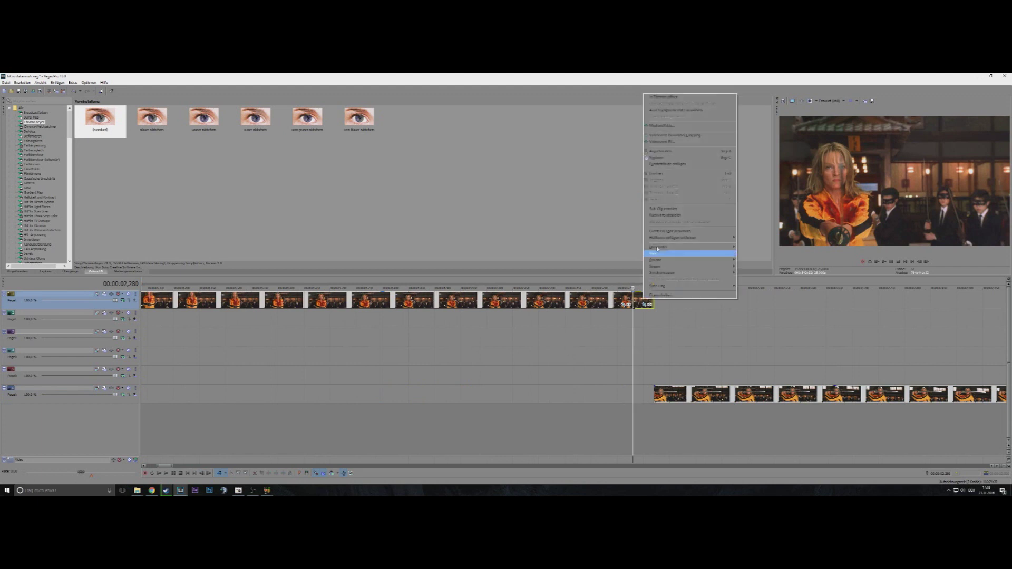
left_click(662, 210)
scroll(519, 305, "down", 5)
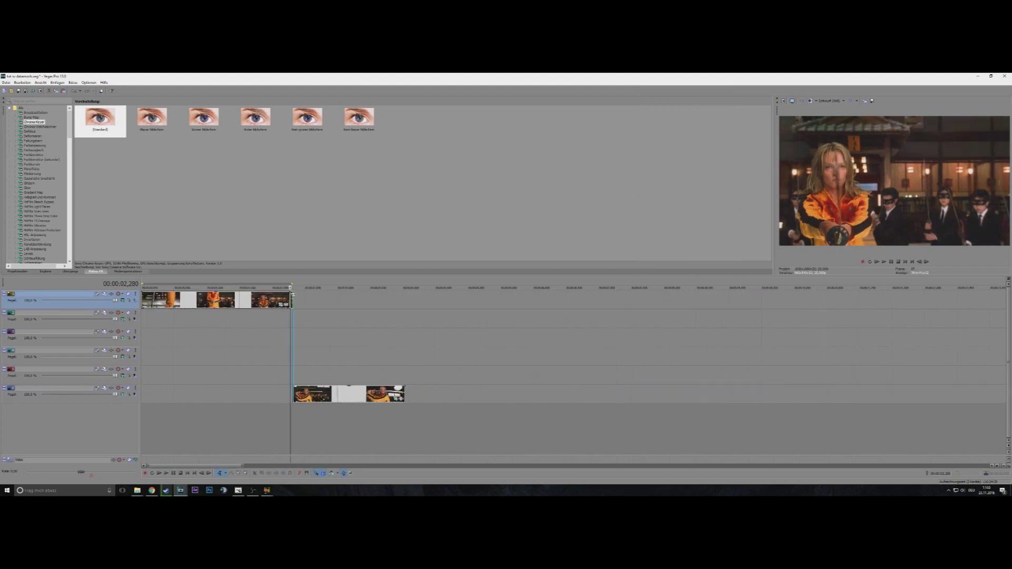
Split the second clip at about 00:00:03,000 and place its first part on the second track.
left_click_drag(293, 296, 324, 320)
left_click(336, 300)
right_click(339, 304)
left_click(353, 202)
left_click(315, 319)
scroll(315, 320, "up", 2)
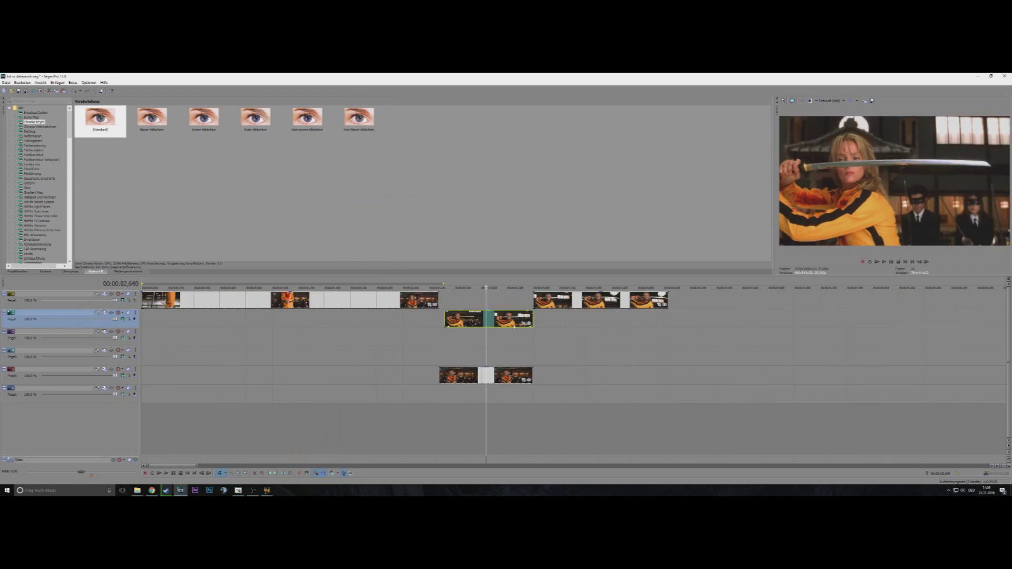
Duplicate the short clip onto the third track at 00:00:02,320 and trim the upper copy's start to just after 00:00:02,480.
right_click(499, 315)
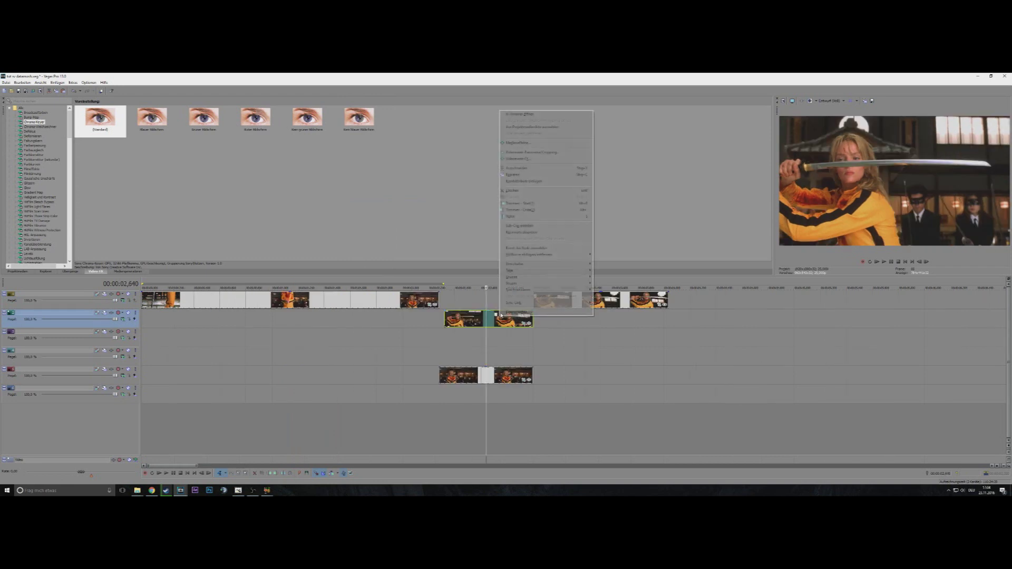
left_click(513, 174)
left_click(445, 336)
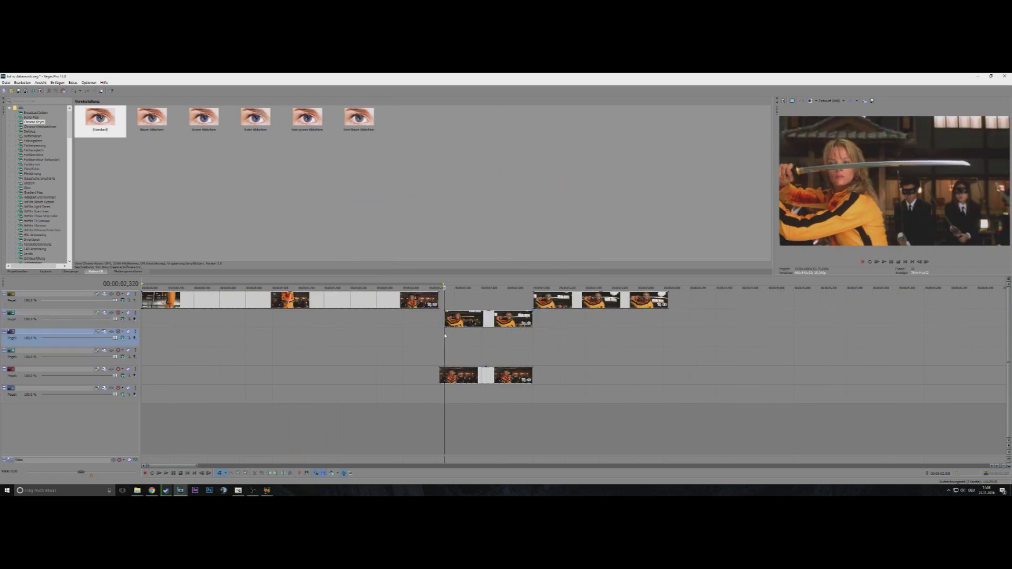
key("ctrl+v")
left_click(465, 339)
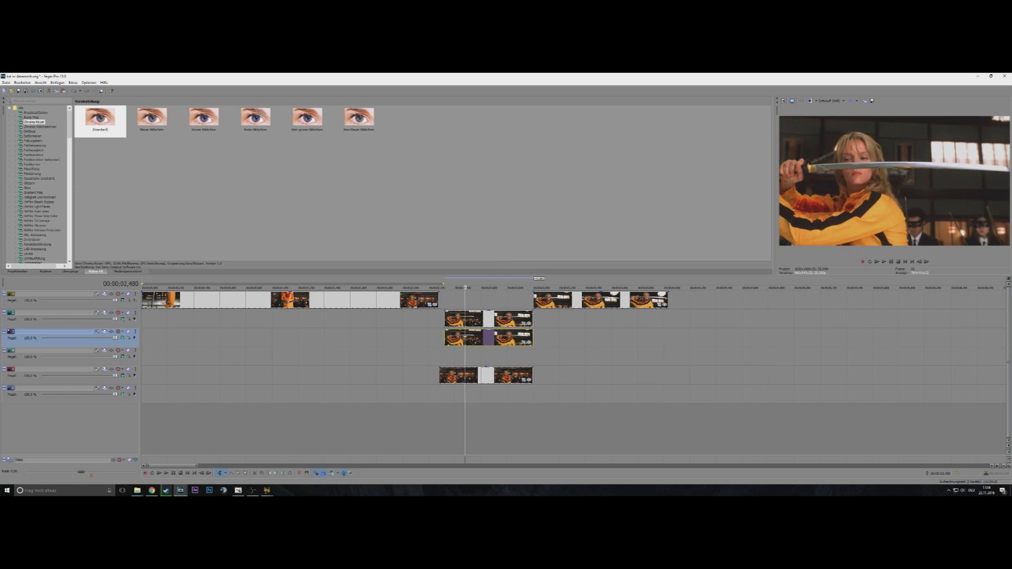
left_click_drag(445, 321, 471, 324)
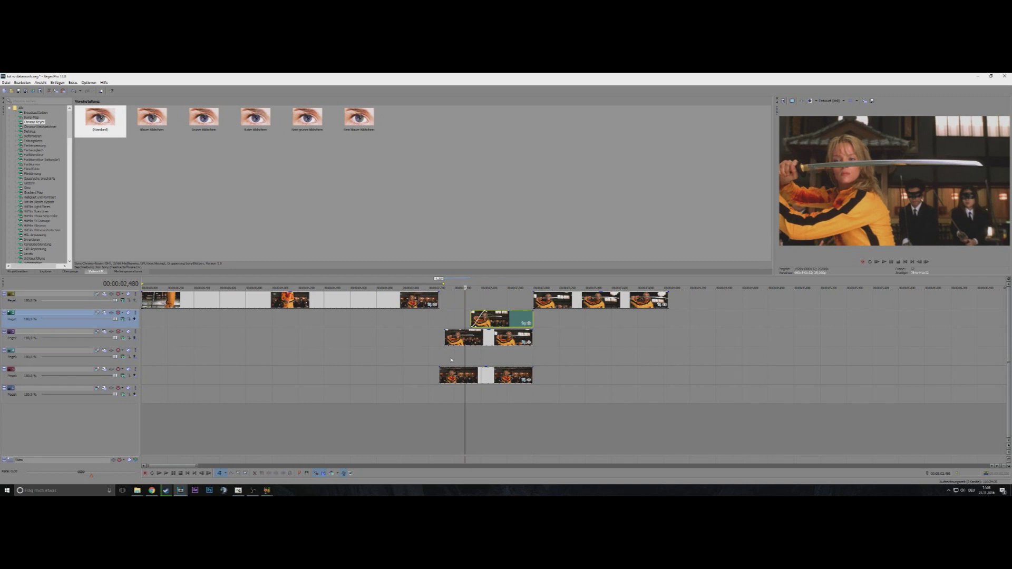
Add a red solid-colour event from the media generators to the top track, starting at about 00:00:02,320.
left_click(438, 373)
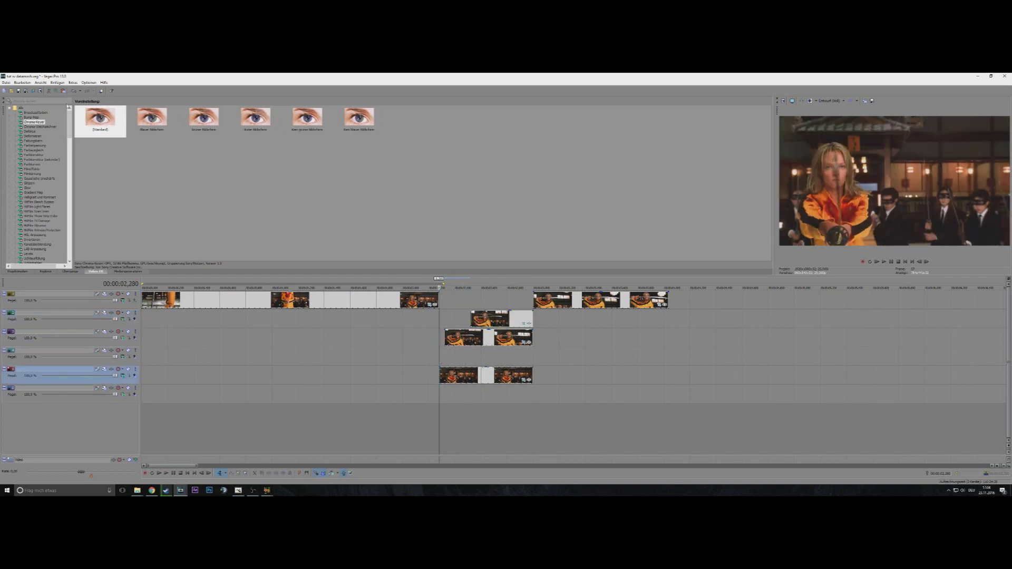
left_click(128, 271)
left_click(30, 121)
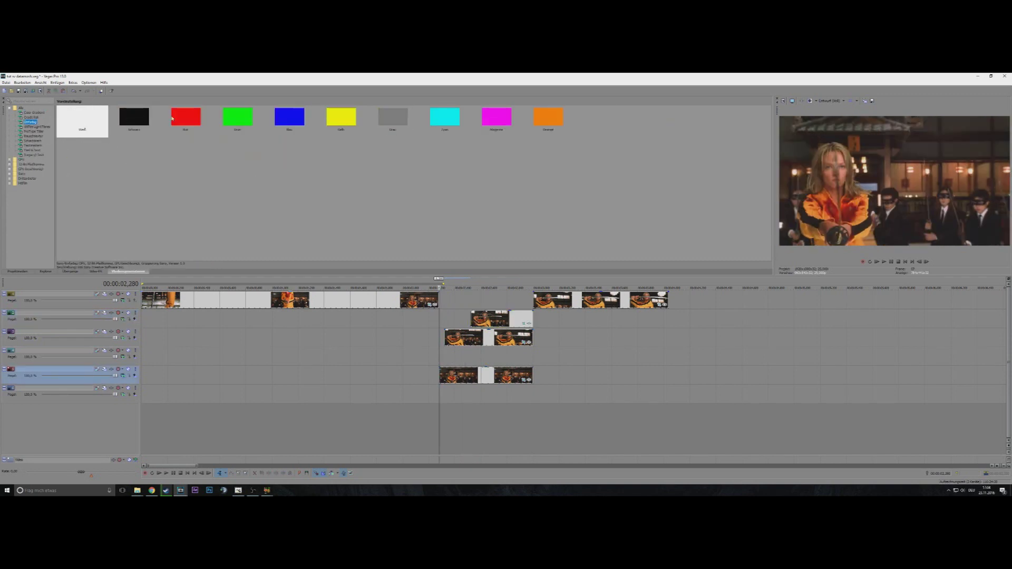
left_click(192, 122)
left_click_drag(192, 122, 443, 301)
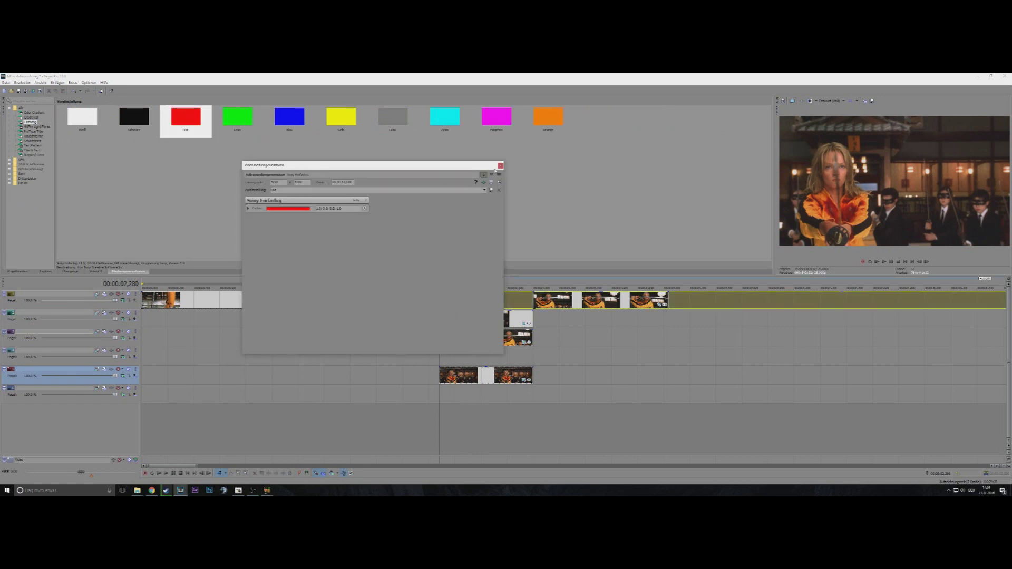
left_click(500, 166)
Insert a new video track at the top and move the red event onto it.
right_click(444, 304)
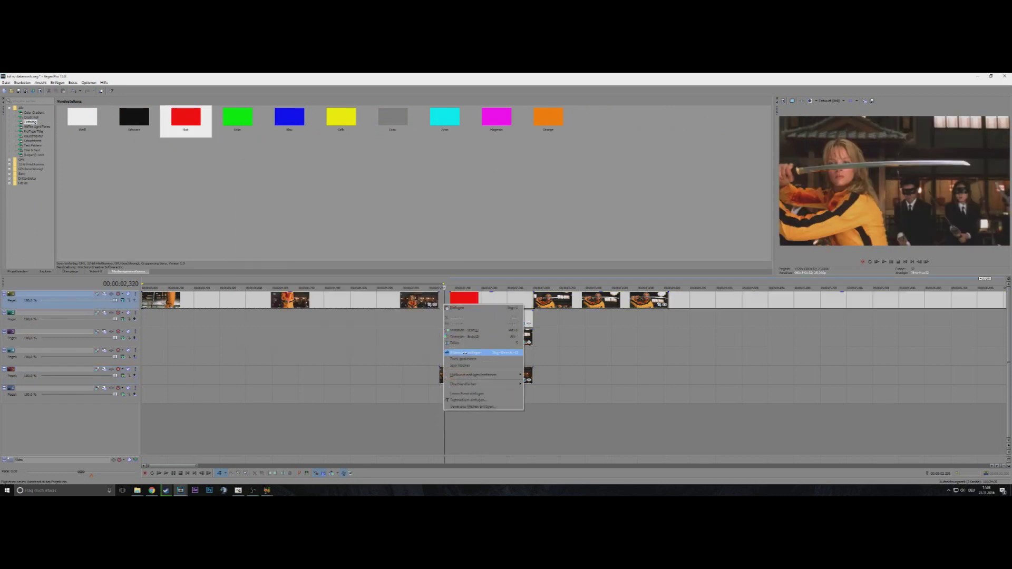
left_click(465, 353)
left_click_drag(471, 319, 471, 300)
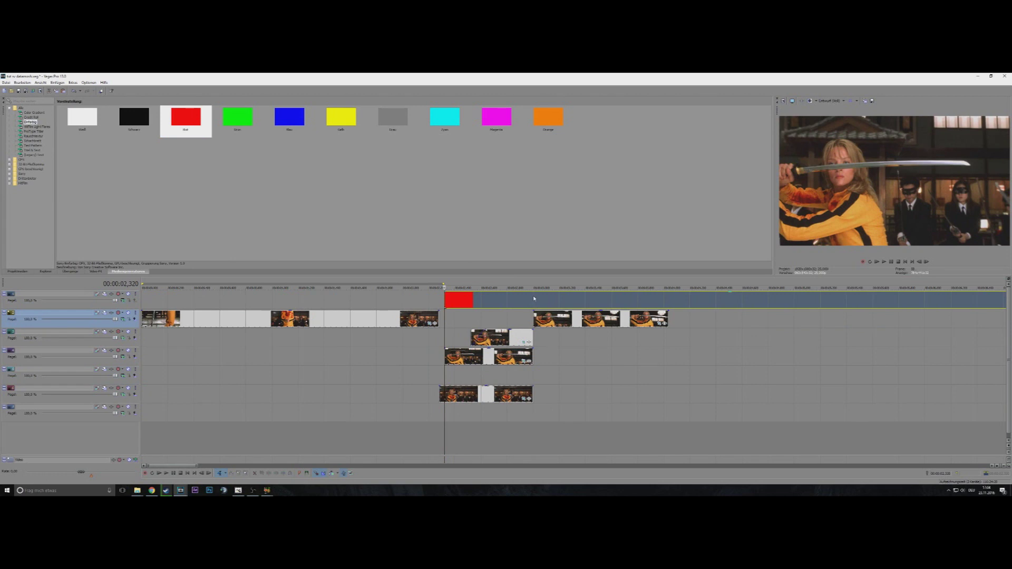
Shorten the red event so that it ends at 00:00:03,000.
left_click(534, 299)
right_click(534, 299)
left_click(553, 390)
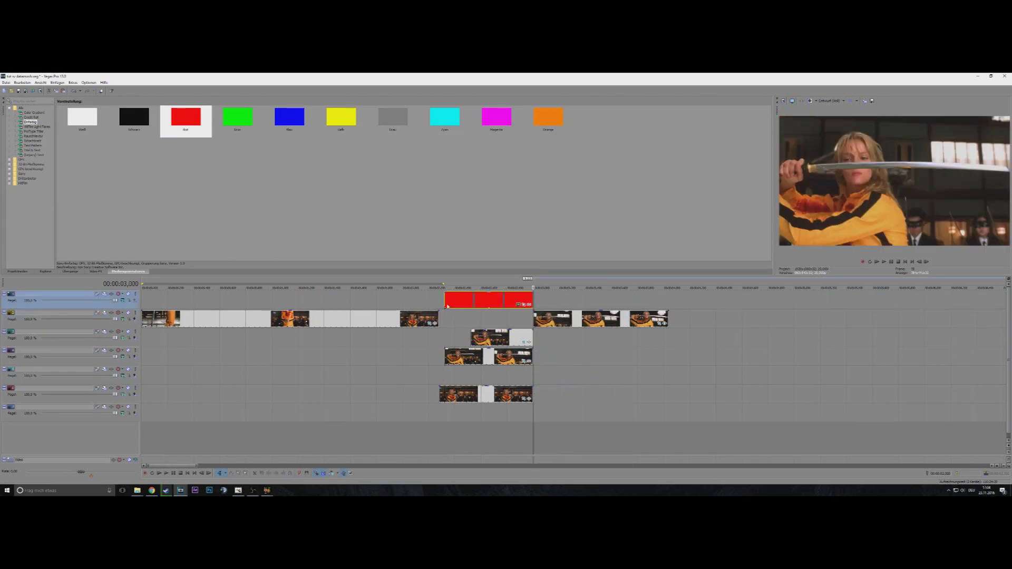
Open Pan/Crop for the red event at 00:00:02,320 and mask it to a small circle over the woman's mouth.
left_click(448, 303)
left_click(524, 306)
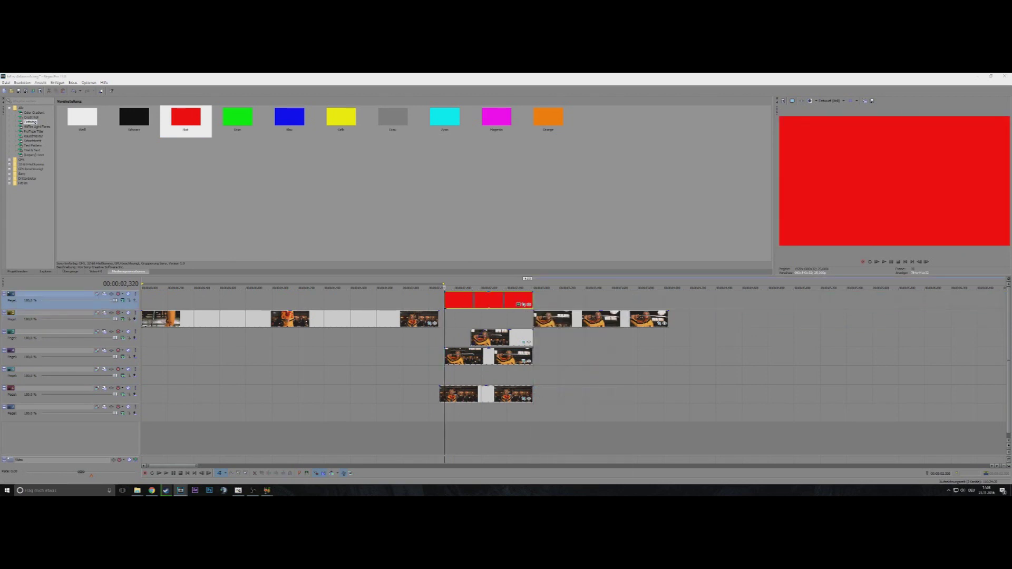
left_click(92, 351)
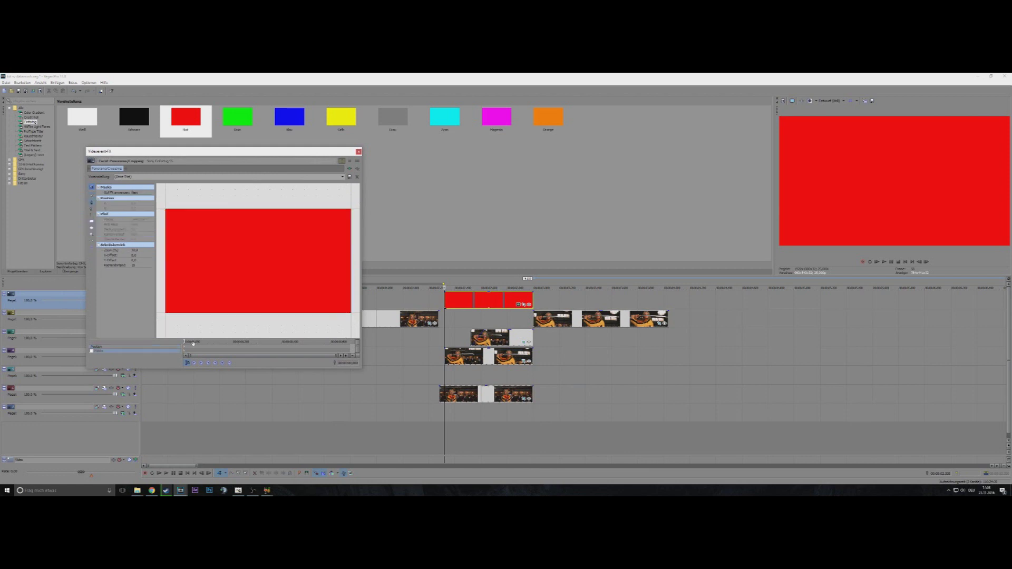
mouse_move(217, 247)
left_mouse_down()
mouse_move(235, 261)
mouse_move(217, 253)
mouse_move(228, 269)
mouse_move(231, 259)
mouse_move(221, 264)
mouse_move(237, 269)
mouse_move(214, 257)
left_mouse_up()
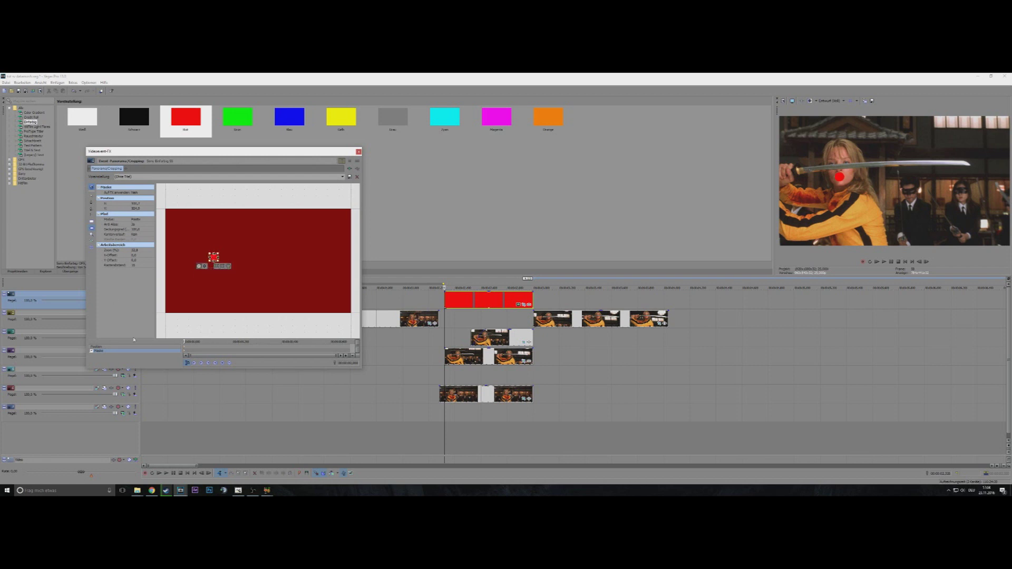
Set four position keyframes along the red event so the dot follows the woman's mouth, and scrub through to check it.
left_click(186, 347)
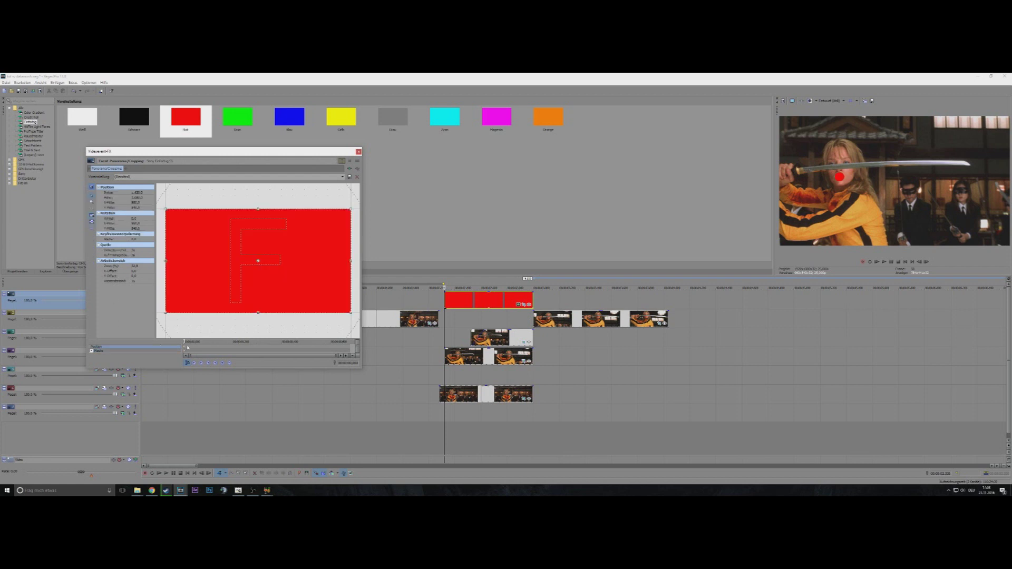
left_click_drag(185, 342, 242, 342)
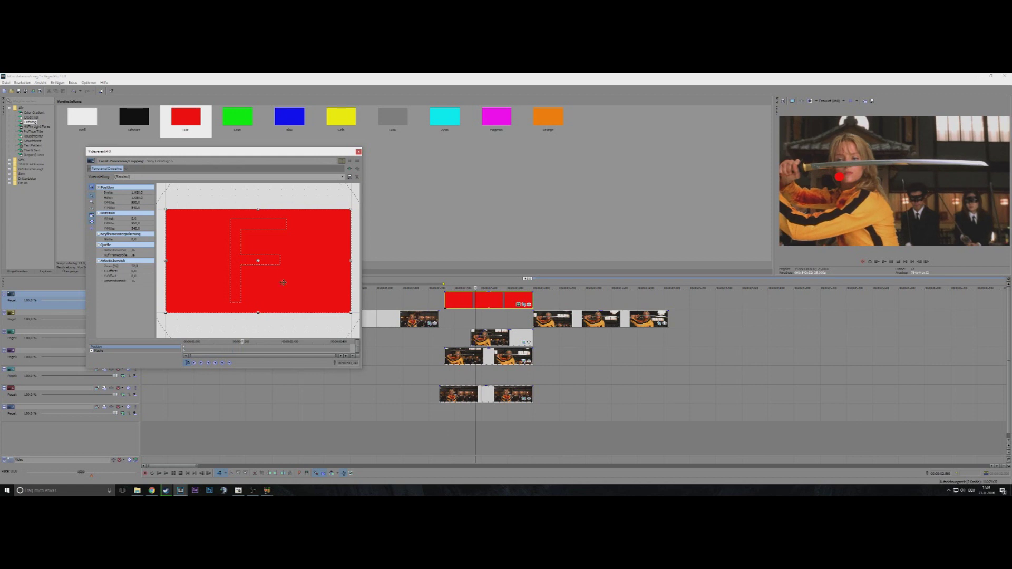
mouse_move(286, 279)
left_mouse_down()
mouse_move(271, 287)
mouse_move(279, 282)
left_mouse_up()
left_click_drag(243, 342, 281, 342)
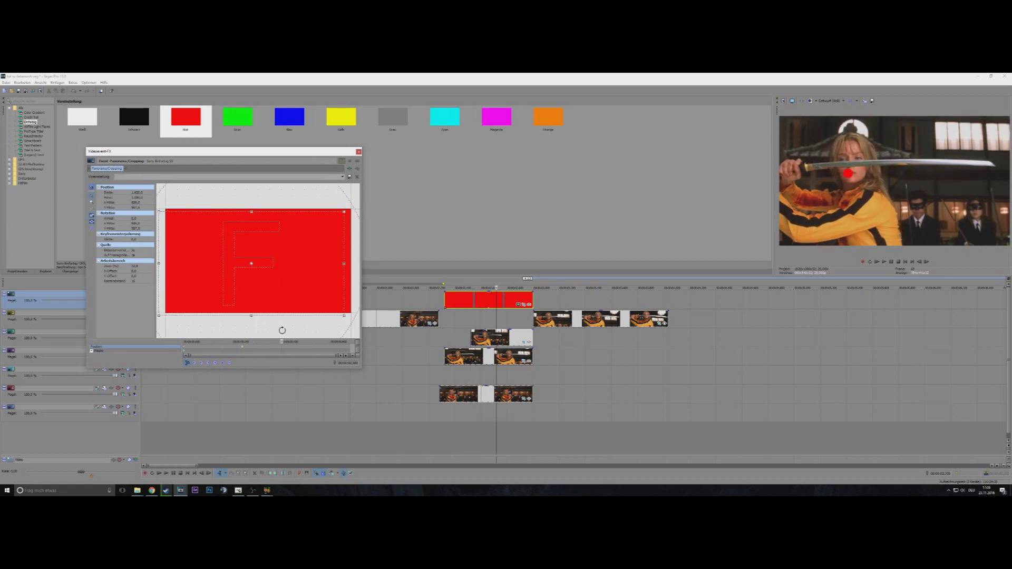
left_click_drag(312, 275, 310, 276)
left_click_drag(281, 341, 321, 342)
left_click_drag(309, 291, 307, 291)
left_click_drag(320, 342, 342, 342)
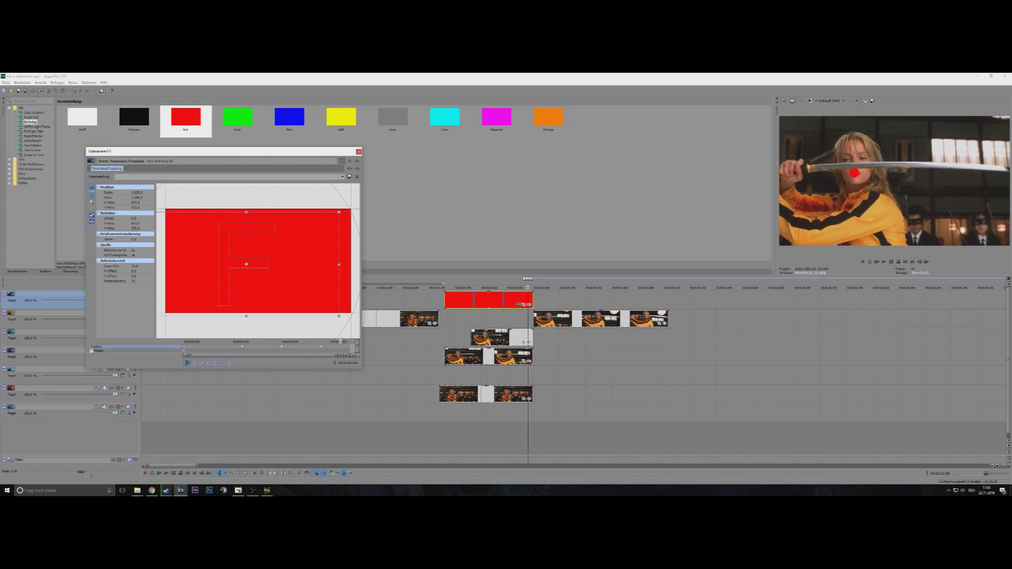
left_click_drag(313, 288, 312, 287)
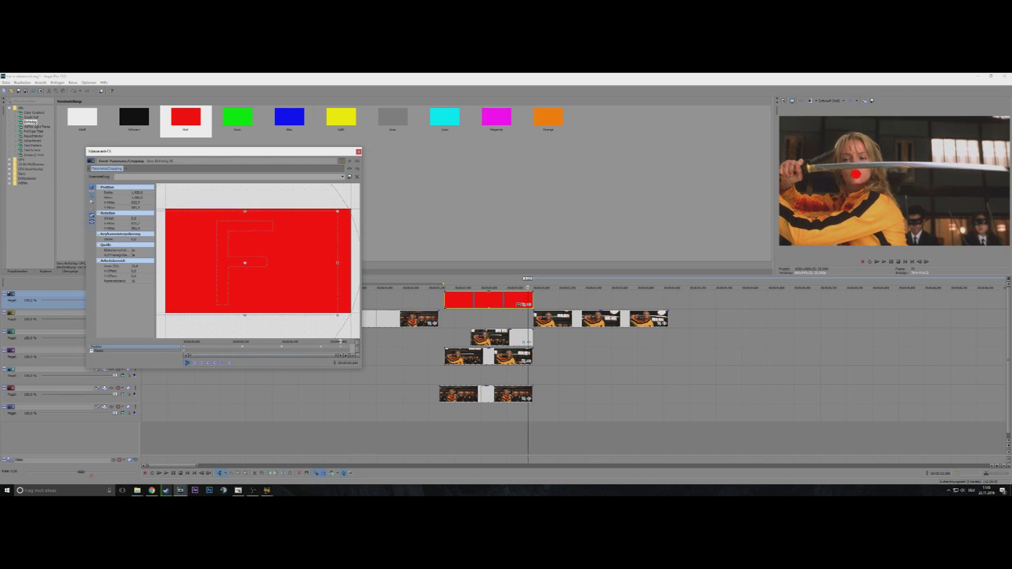
left_click_drag(340, 341, 252, 342)
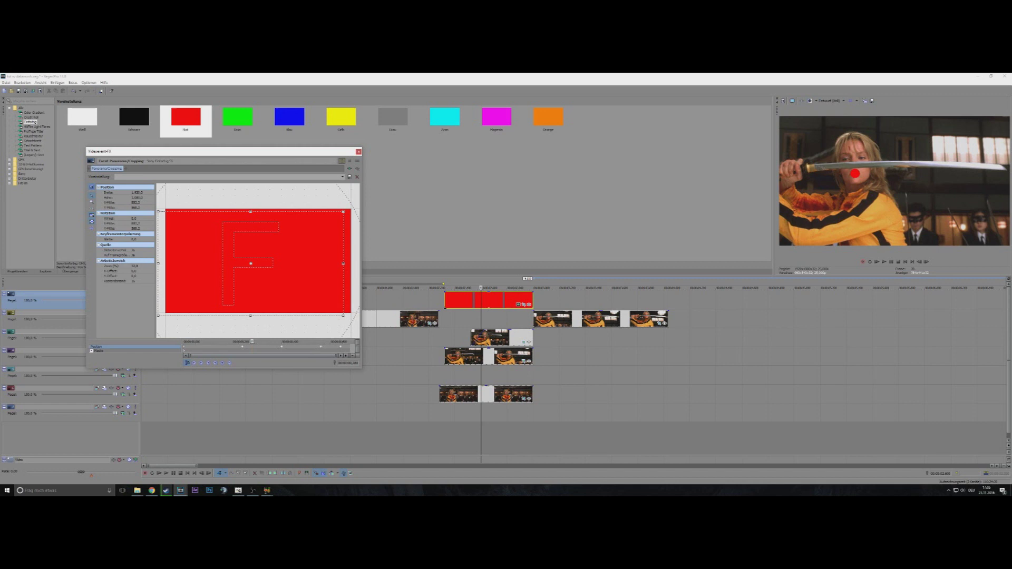
Copy the red event's position keyframes and paste them into the Pan/Crop of the sixth-track clip.
left_click_drag(252, 341, 183, 342)
right_click(184, 346)
left_click(198, 359)
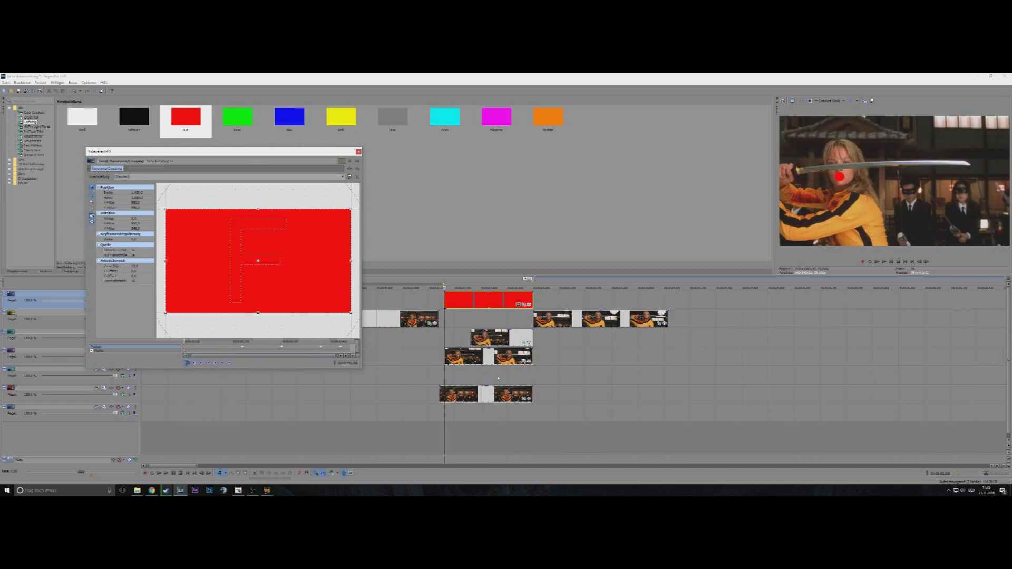
left_click(523, 401)
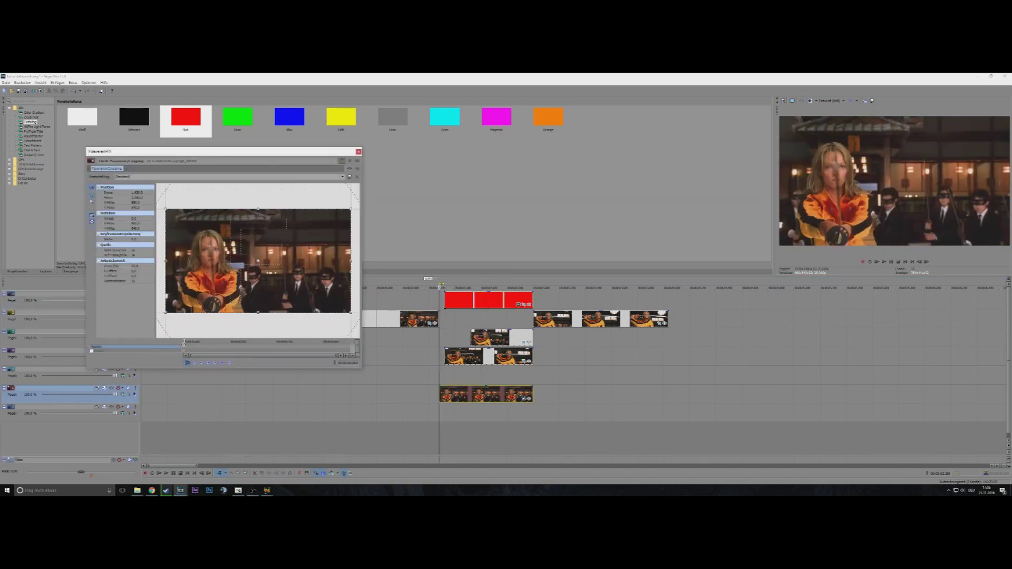
right_click(191, 348)
left_click(208, 366)
Duplicate the sixth-track clip onto the bottom track, starting at 00:00:02,280.
left_click(449, 398)
right_click(446, 392)
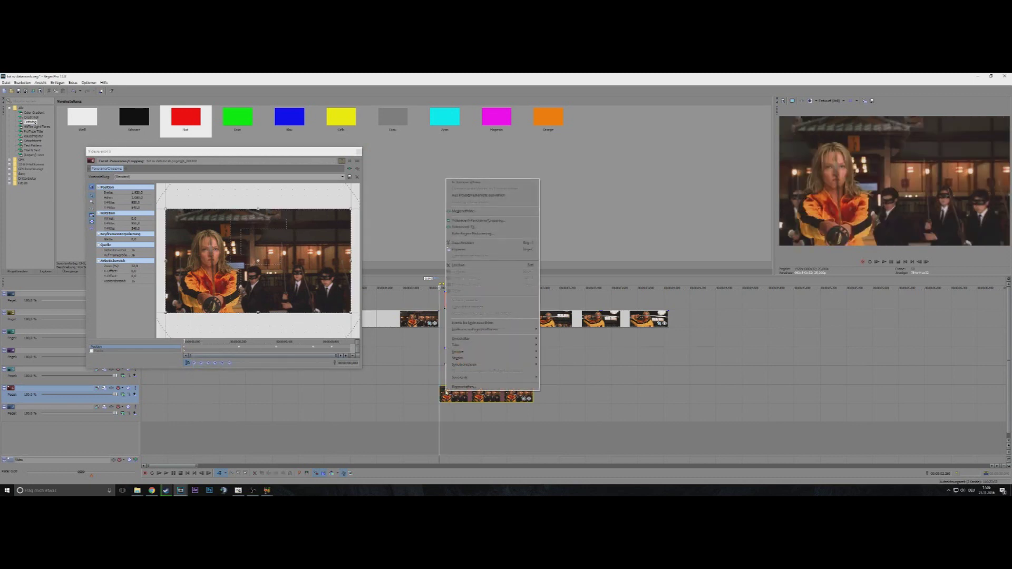
left_click(459, 251)
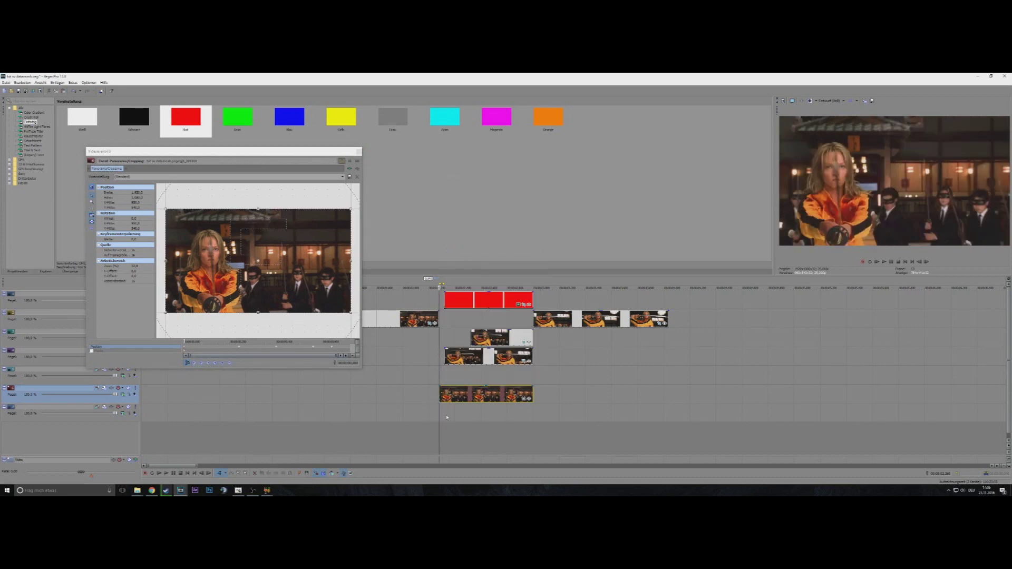
key("ctrl+v")
left_click_drag(450, 397, 455, 414)
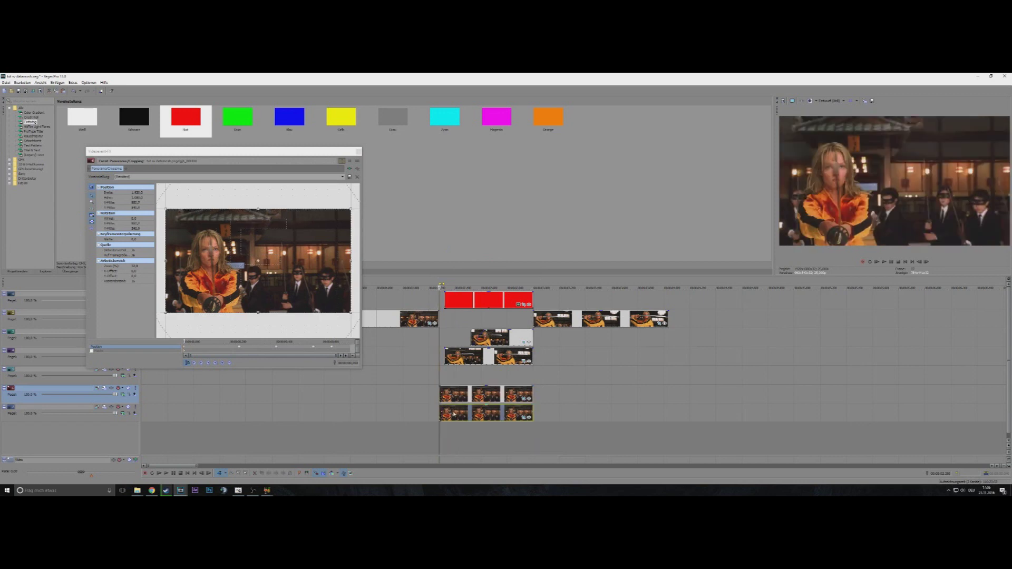
Return the playhead to 00:00:02,280, close the event FX window and delete the red event.
left_click(437, 379)
left_click(445, 377)
left_click(459, 373)
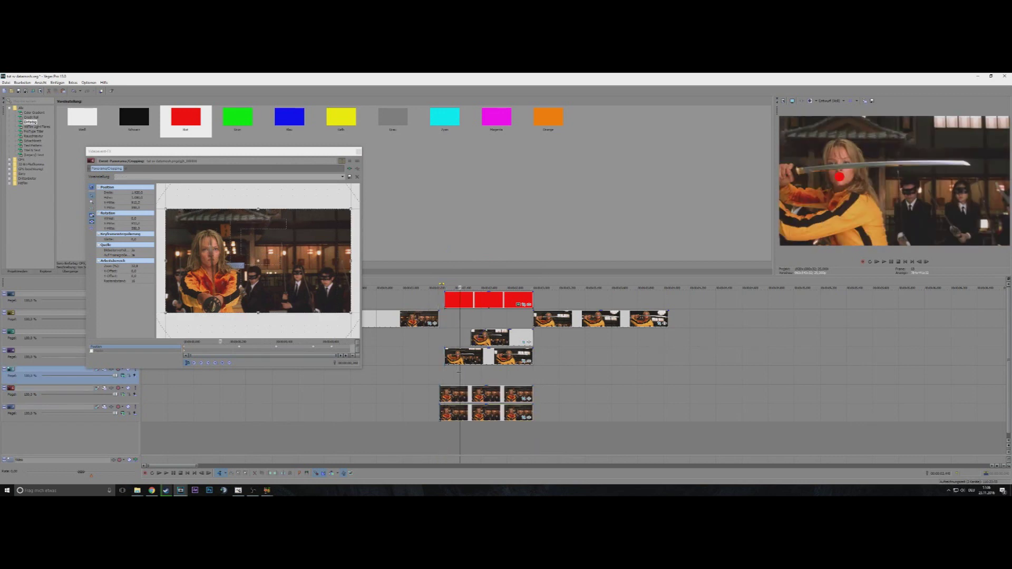
left_click(440, 374)
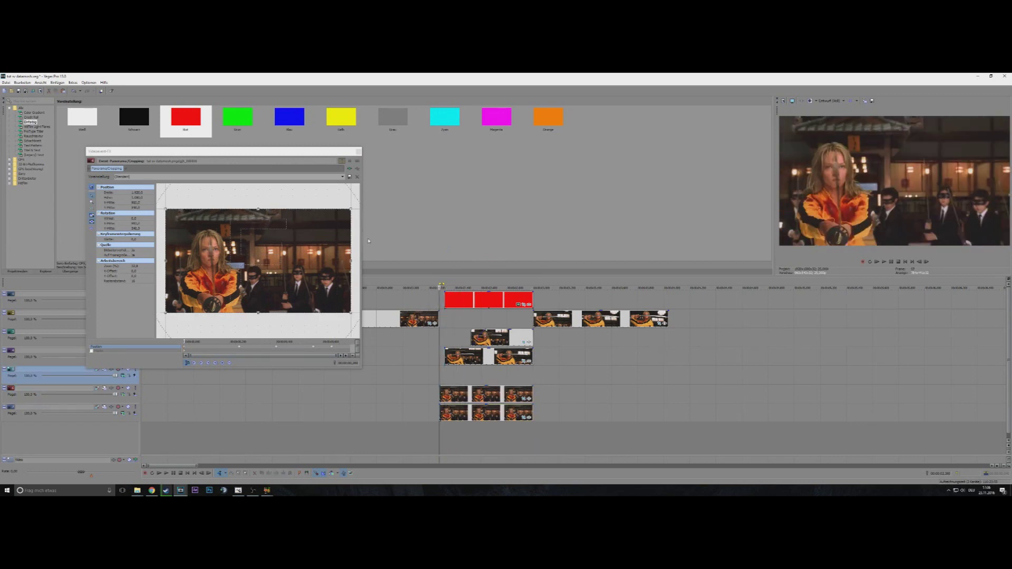
left_click(359, 151)
right_click(466, 301)
left_click(484, 186)
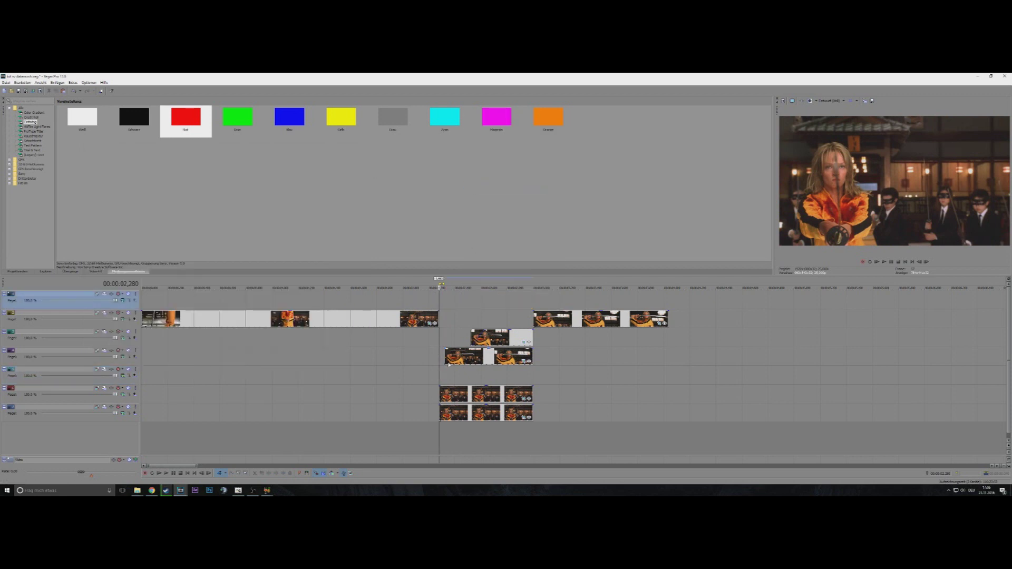
Mute the third and fourth tracks and set the sixth track's compositing mode to a custom Displacement Map.
left_click(130, 351)
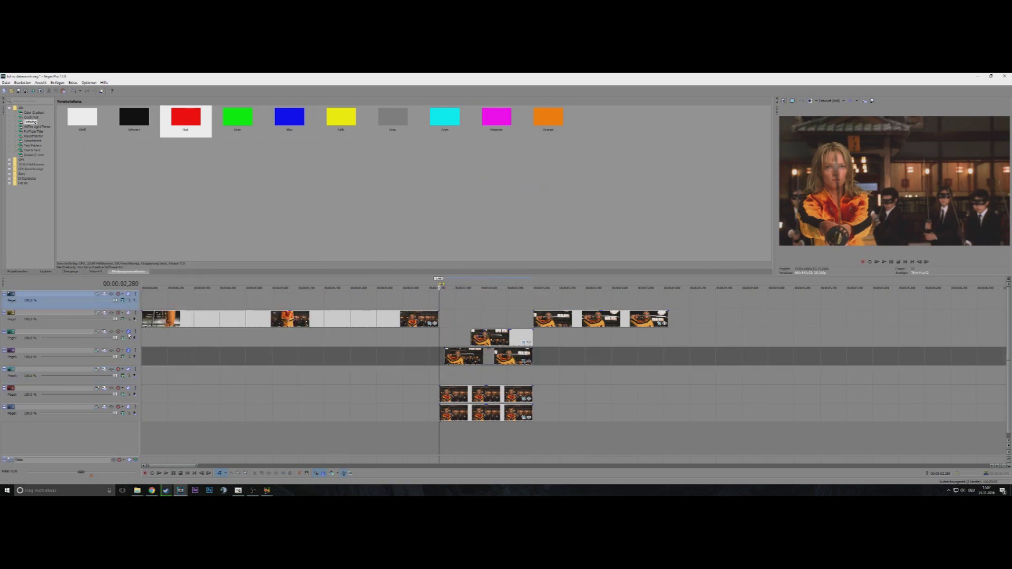
left_click(129, 333)
left_click(123, 395)
left_click(137, 305)
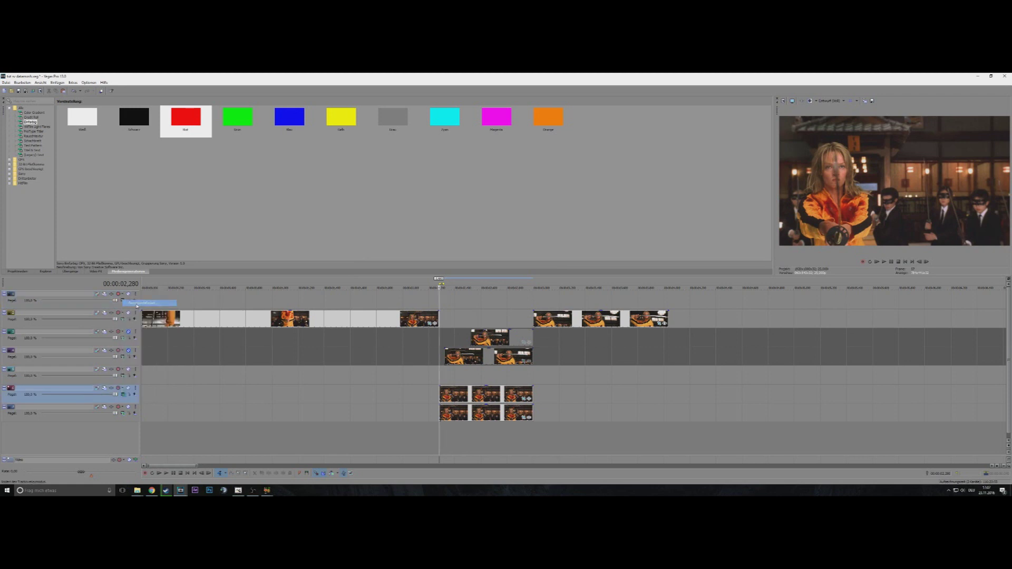
double_click(395, 255)
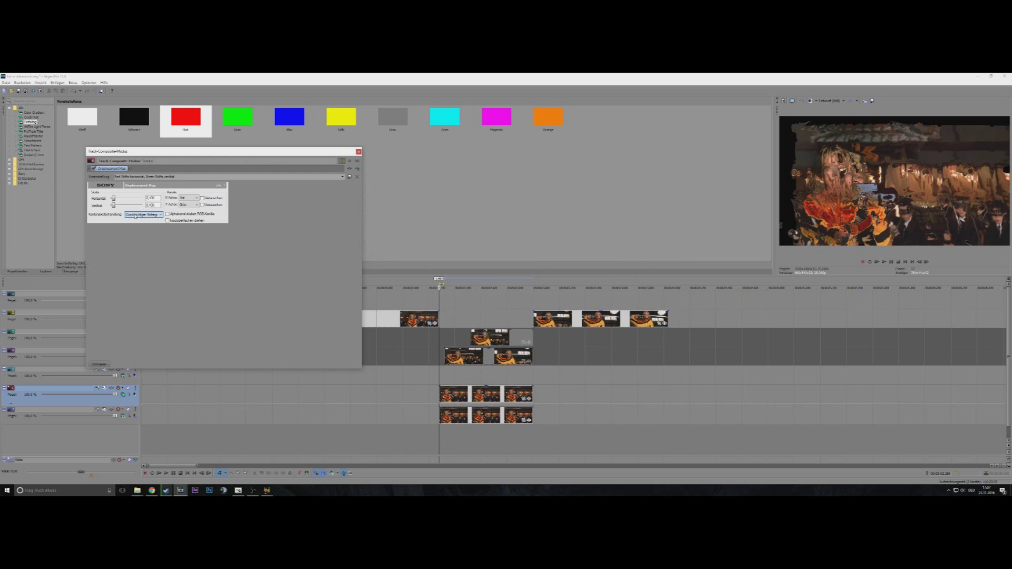
Keyframe the displacement's horizontal and vertical scale at 0.000 at 00:00:02,280, with edge handling set to wrap pixels around (Pixel herum anordnen).
left_click_drag(113, 199, 103, 206)
left_click(107, 364)
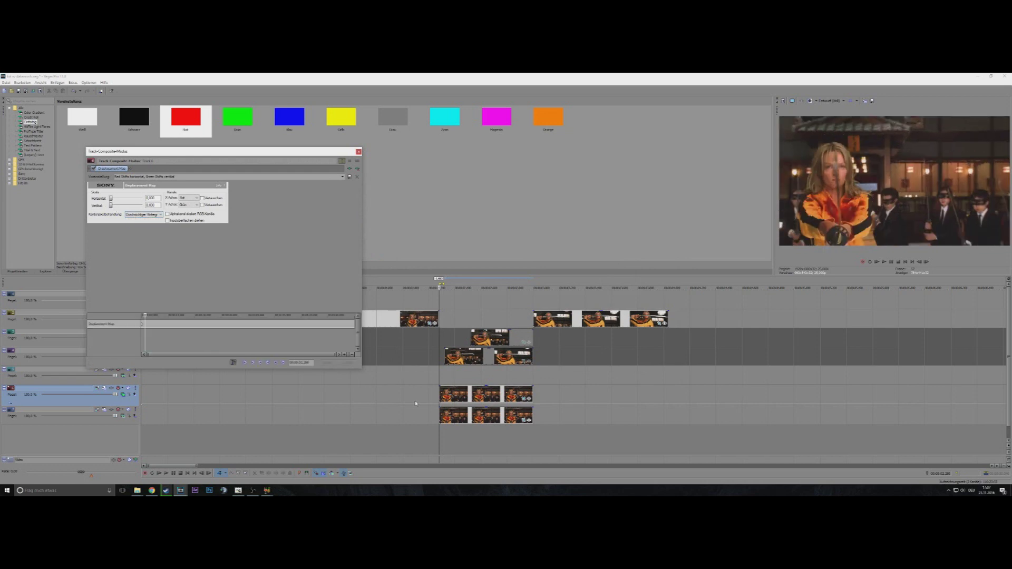
left_click(276, 363)
scroll(180, 333, "up", 5)
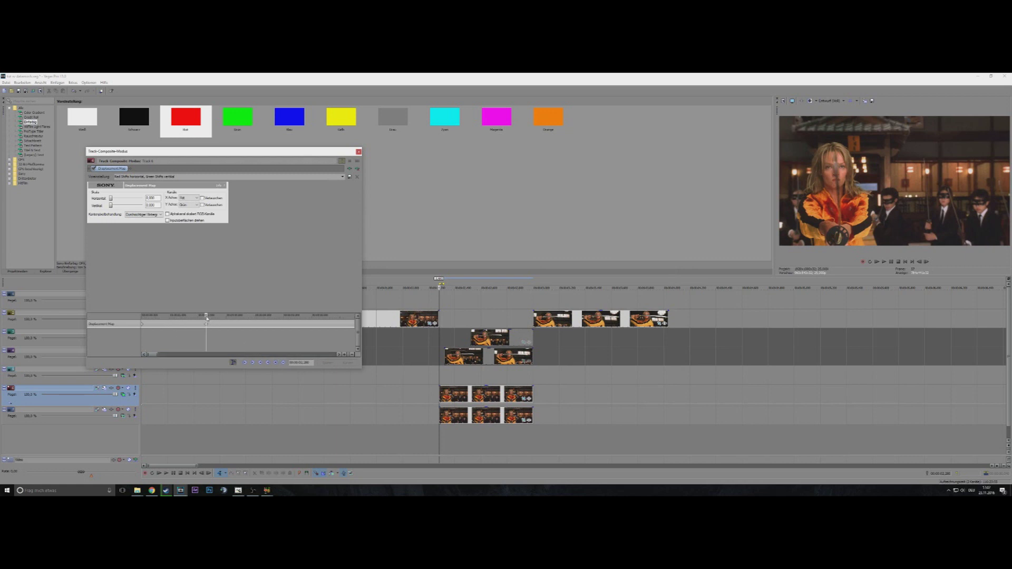
left_click(146, 215)
left_click(145, 225)
Add a displacement keyframe near the end of the sixth-track clip with slightly raised horizontal and vertical scale, and close the effect window.
left_click(533, 374)
key("Left")
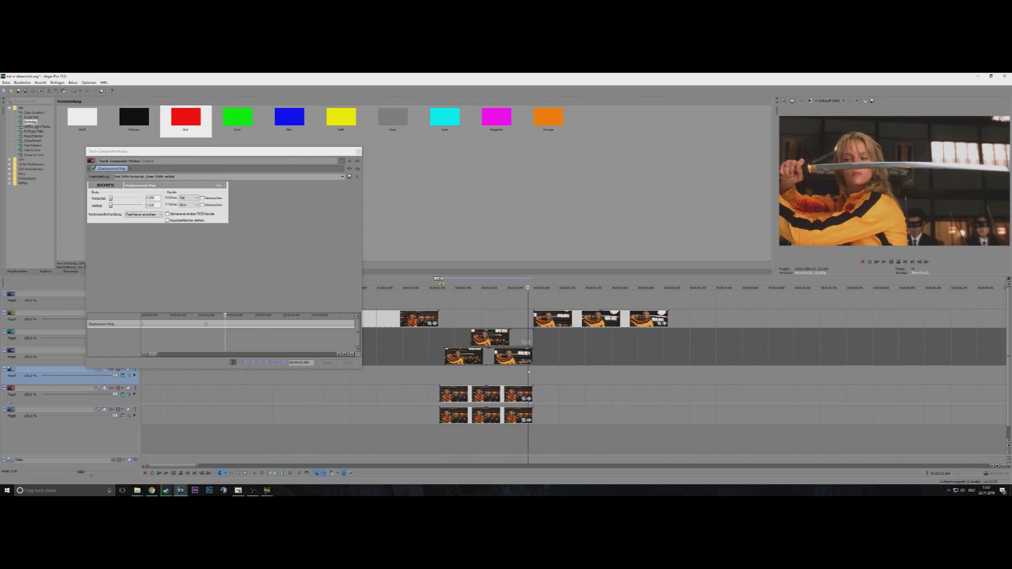
left_click(275, 363)
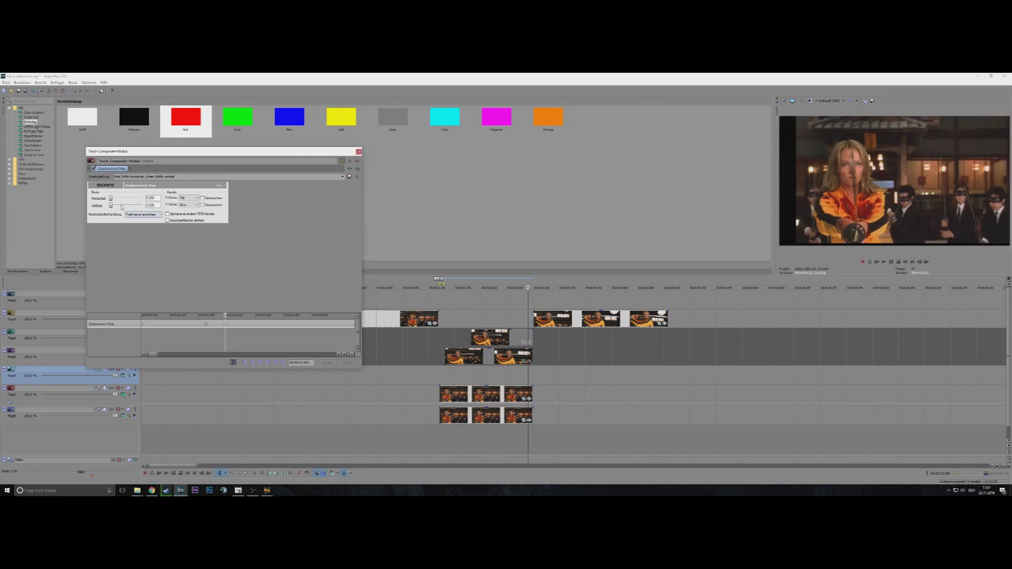
left_click_drag(111, 198, 113, 205)
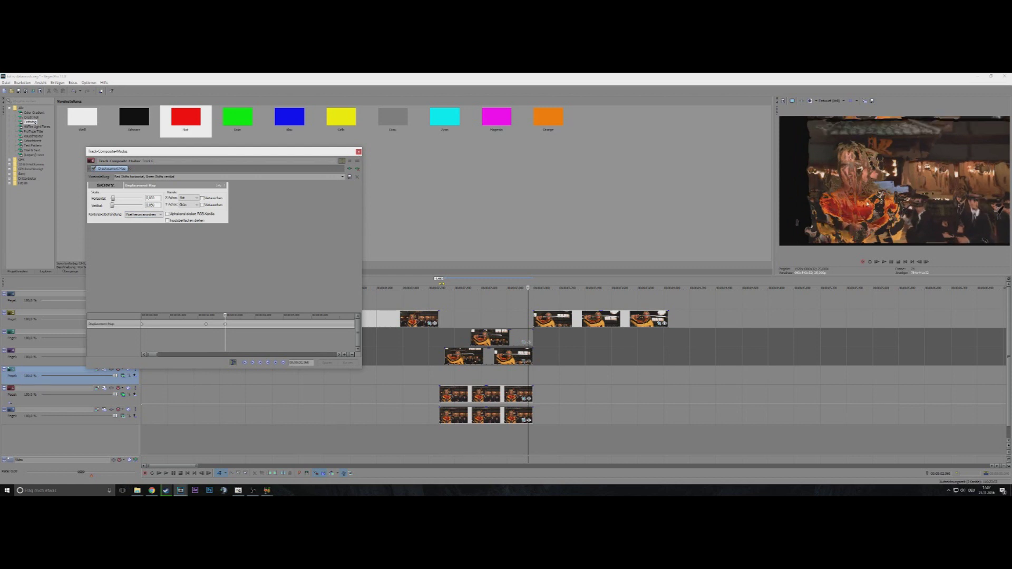
left_click(148, 214)
left_click(147, 224)
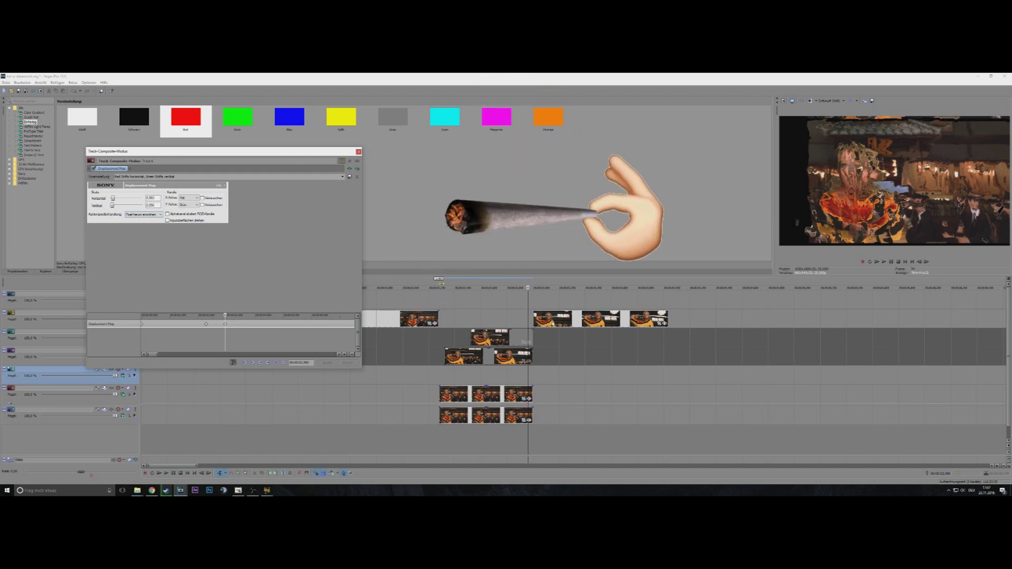
left_click_drag(525, 305, 476, 302)
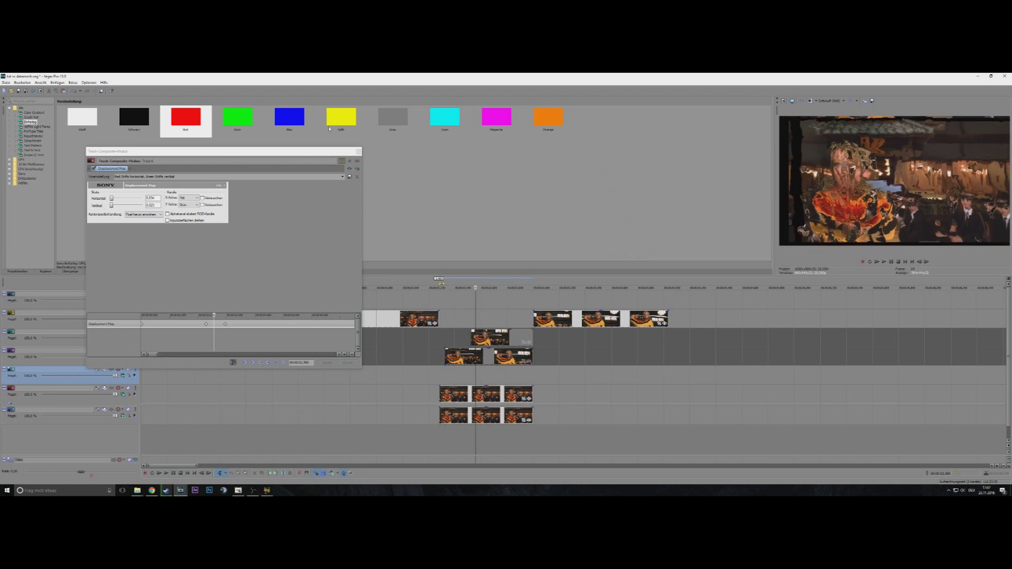
left_click(356, 152)
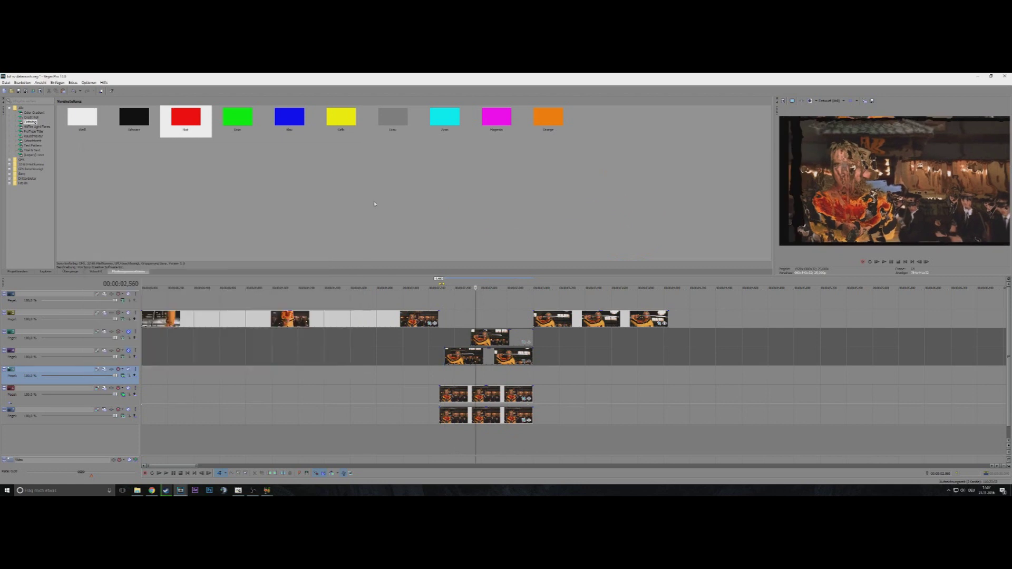
Unmute the third and fourth tracks and advance the playhead to 00:00:02,720.
left_click(129, 352)
left_click(129, 327)
left_click(128, 332)
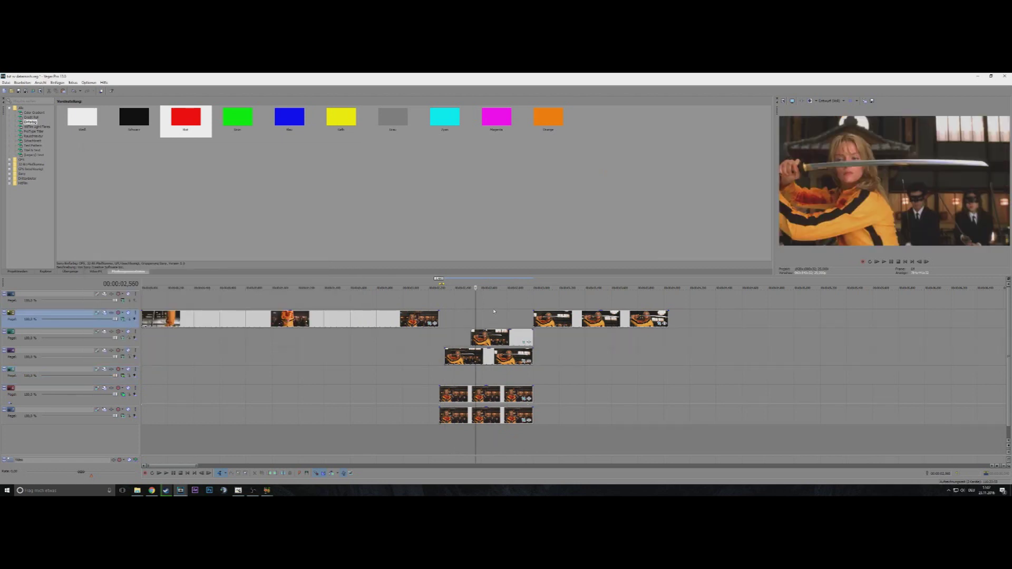
mouse_move(475, 311)
left_mouse_down()
mouse_move(511, 311)
mouse_move(480, 312)
left_mouse_up()
key("Right")
key("Right")
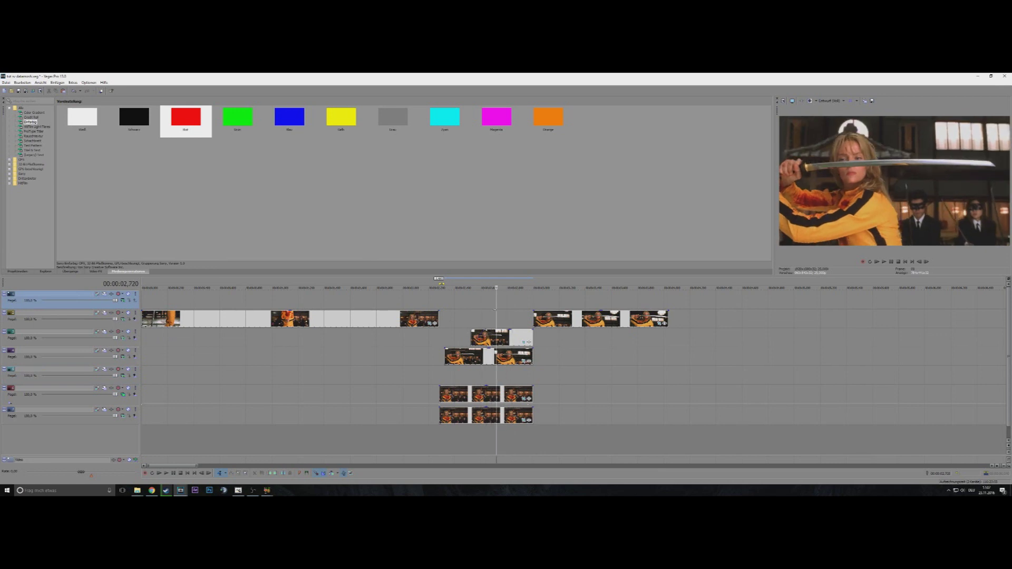
Mute the third track and apply the Standard Chroma Keyer preset to the fourth-track clip, with the playhead at 00:00:02,840.
left_click(129, 333)
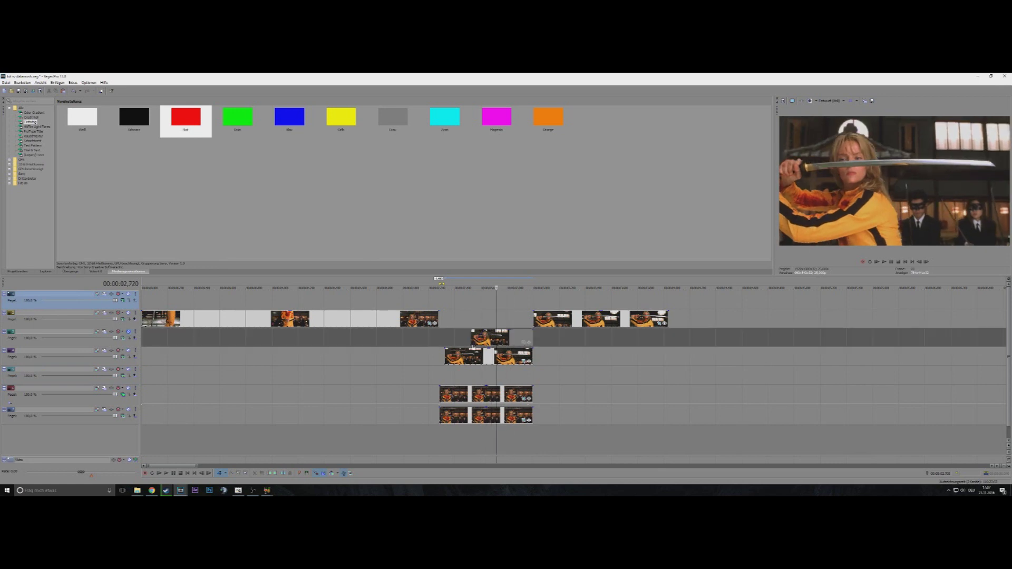
left_click(512, 317)
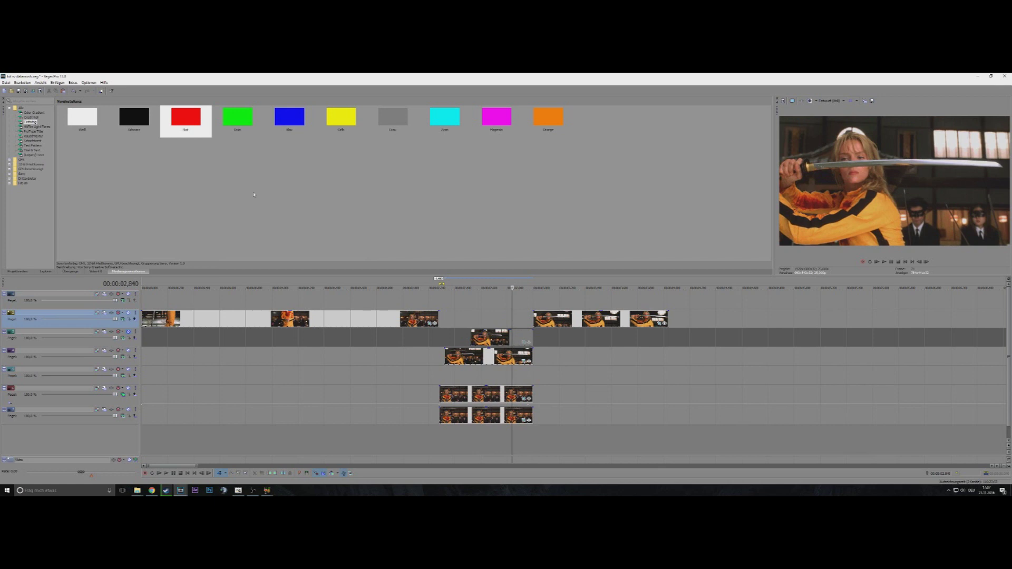
left_click(96, 271)
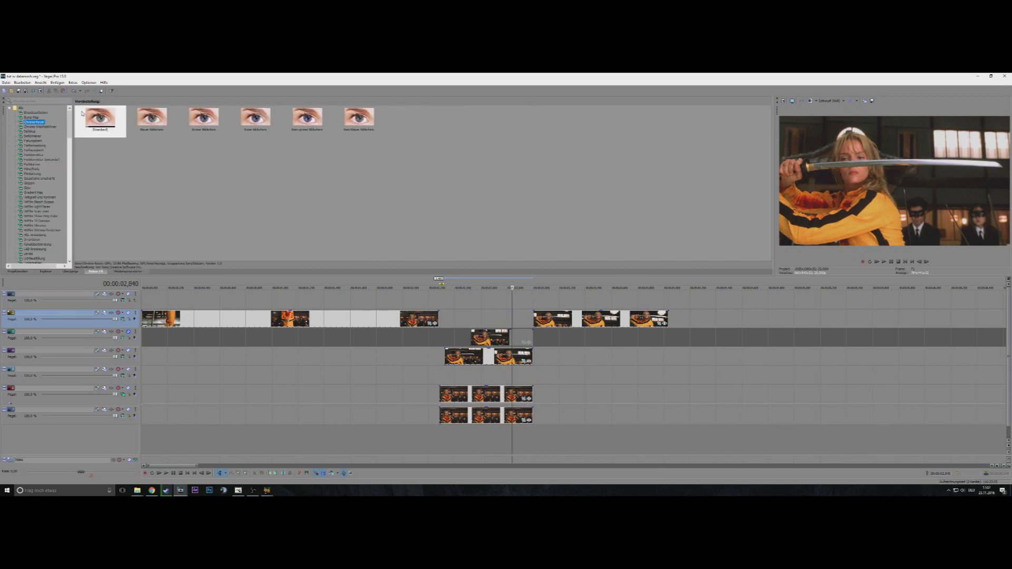
left_click(100, 117)
left_click_drag(506, 349, 507, 358)
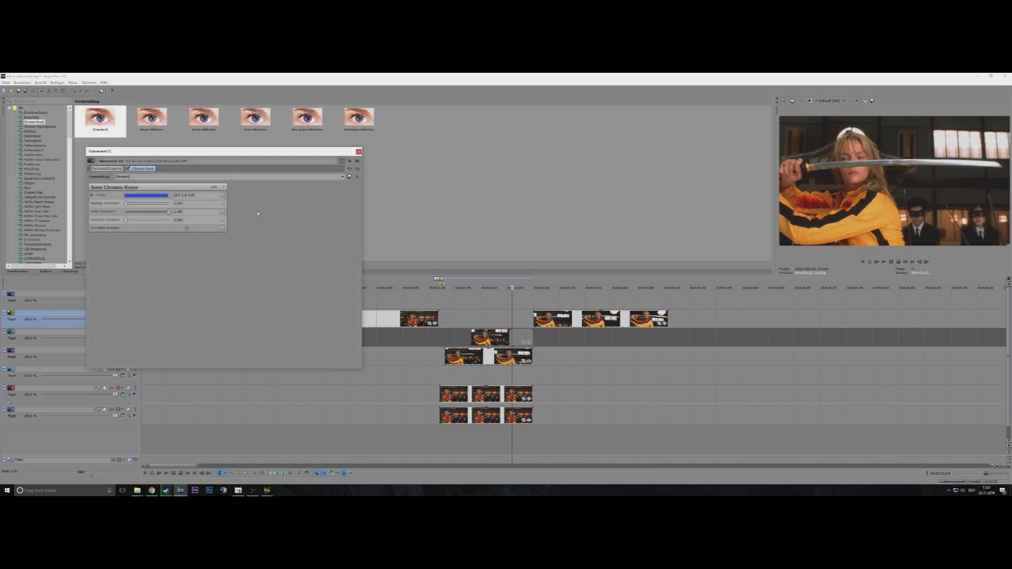
Pick the yellow of the woman's suit in the preview as the Chroma Keyer's key colour, keeping the high threshold at 1.000.
left_click(150, 197)
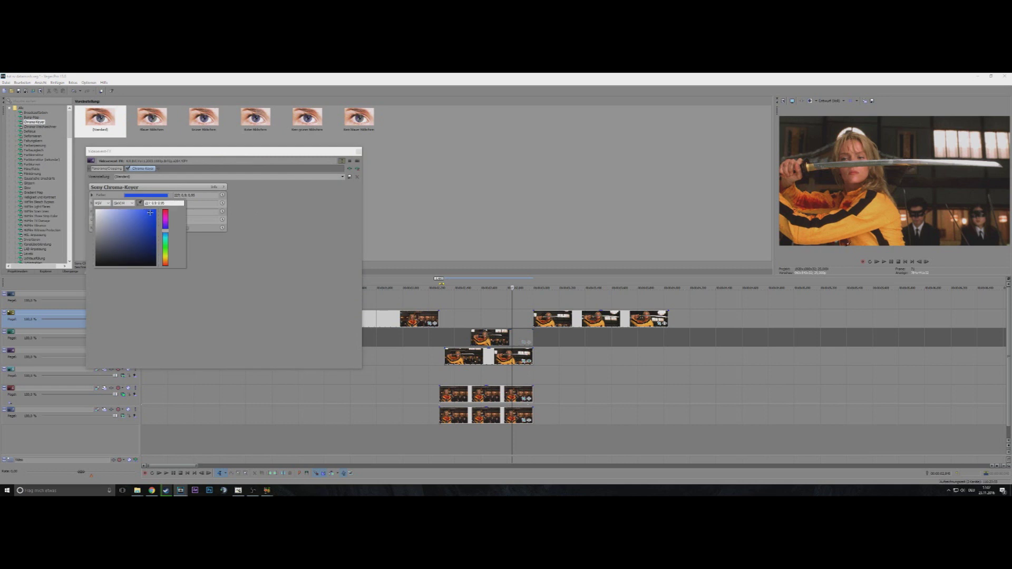
left_click(878, 207)
left_click(320, 211)
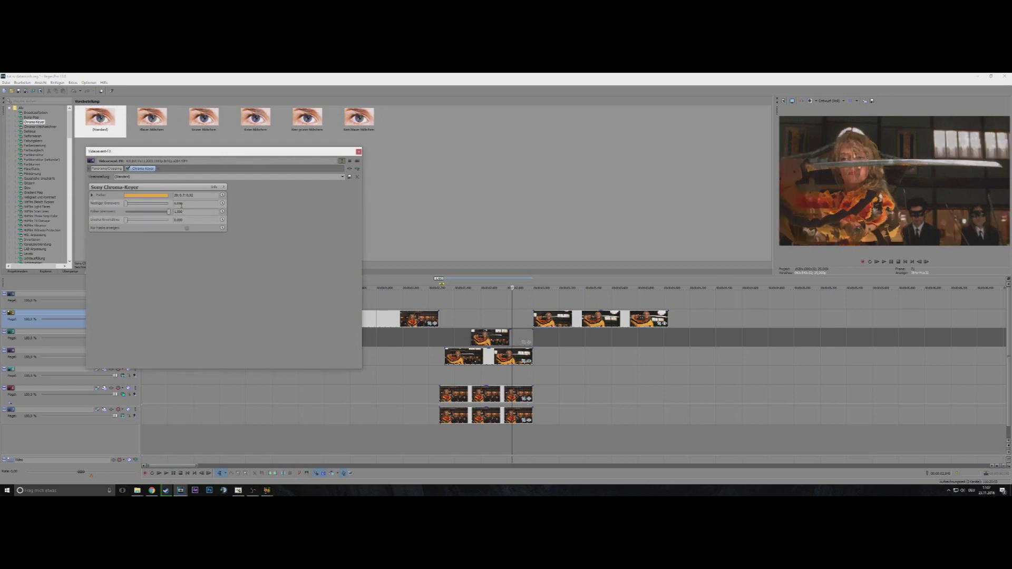
mouse_move(170, 212)
left_mouse_down()
mouse_move(126, 212)
mouse_move(169, 212)
left_mouse_up()
Animate the fourth-track keyer's low threshold from 1.000 at the clip's start to 0.000 near its end, and close the effect window.
left_click(222, 203)
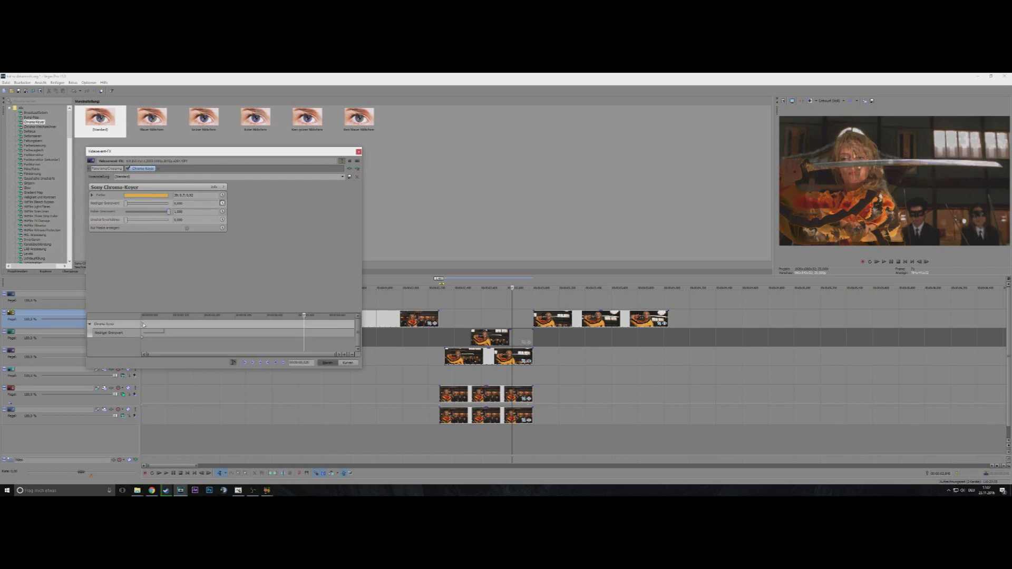
left_click_drag(304, 318, 141, 317)
left_click(125, 203)
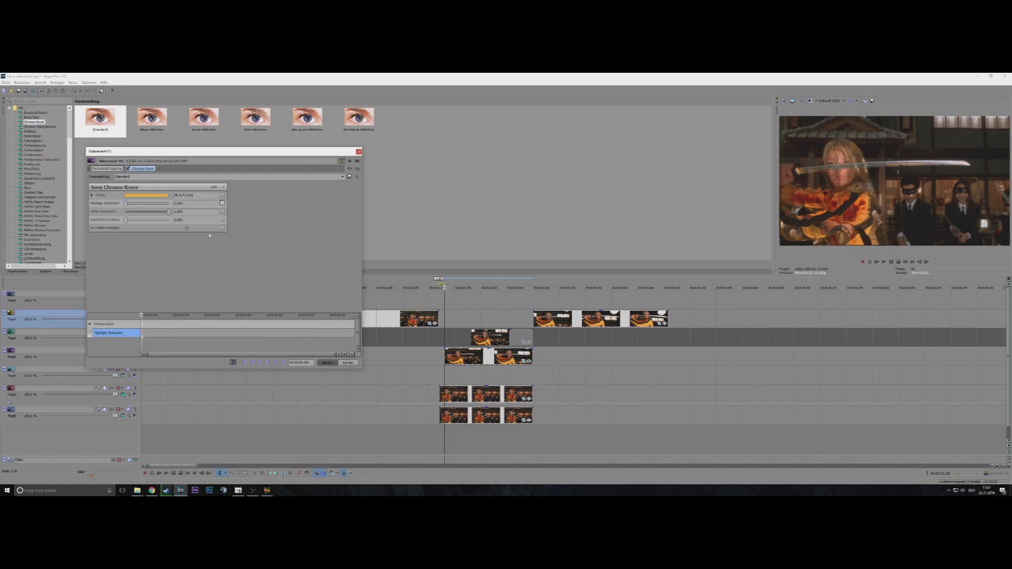
left_click_drag(143, 318, 342, 316)
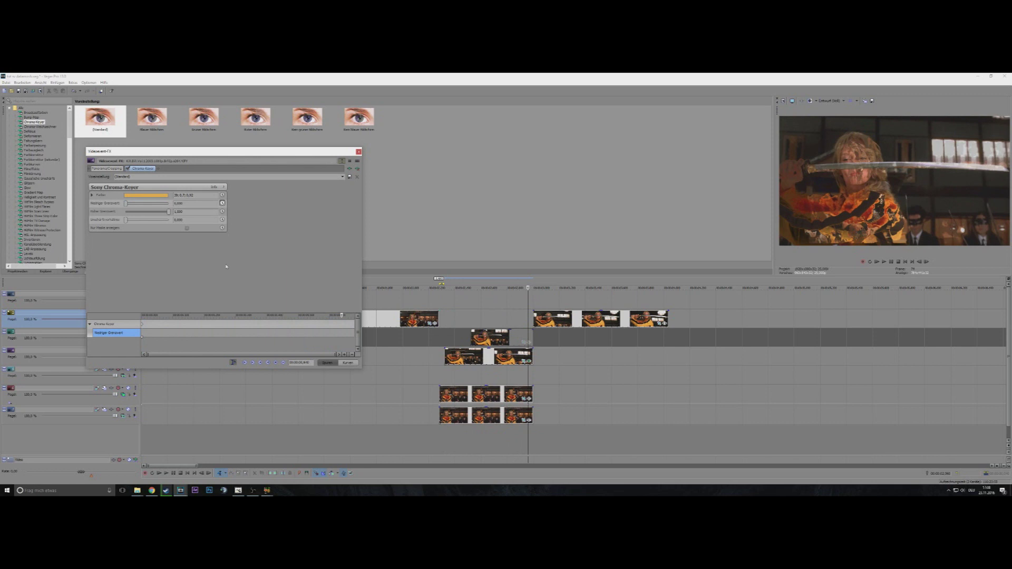
left_click_drag(125, 203, 100, 212)
left_click_drag(341, 317, 138, 317)
left_click_drag(125, 204, 190, 207)
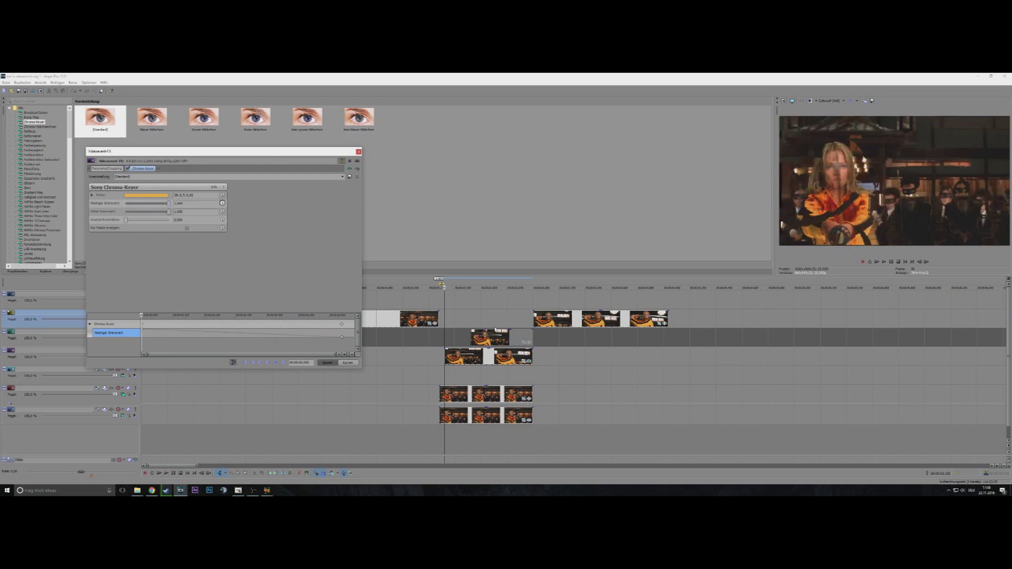
left_click(358, 151)
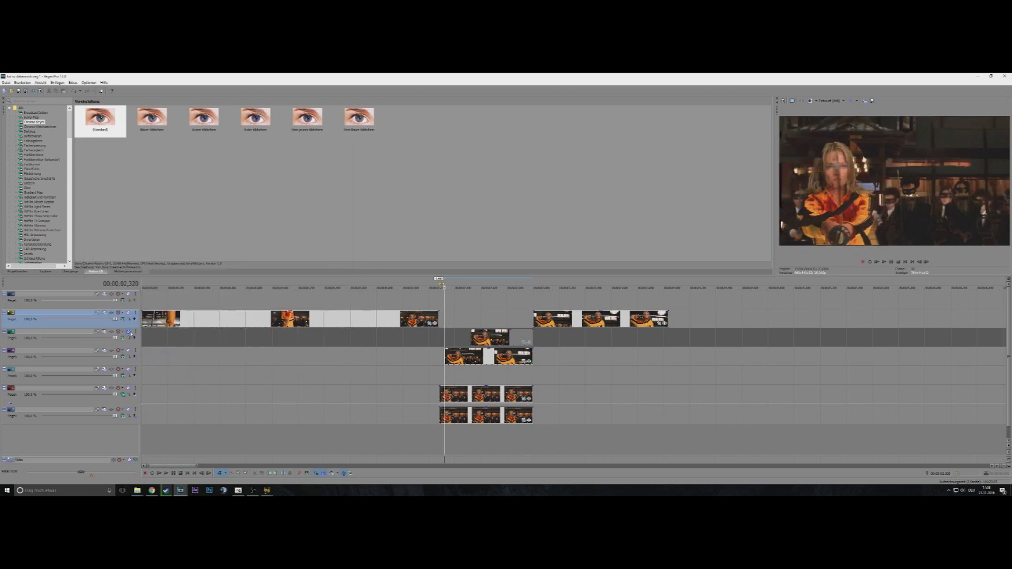
Mute the fourth track instead of the third and add a Standard Chroma Keyer with a black key colour to the third-track clip.
left_click(512, 319)
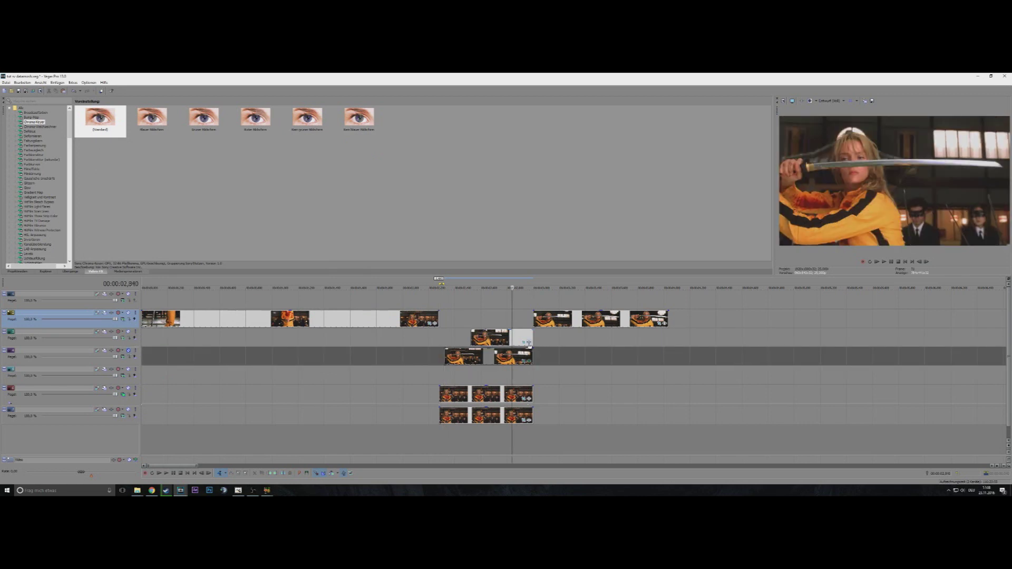
left_click_drag(101, 120, 514, 342)
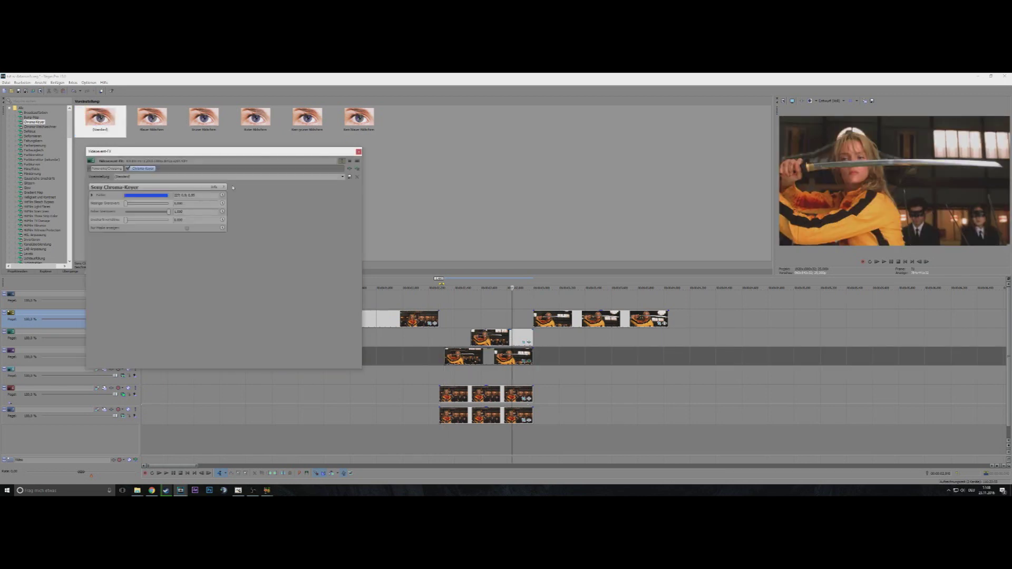
left_click(143, 193)
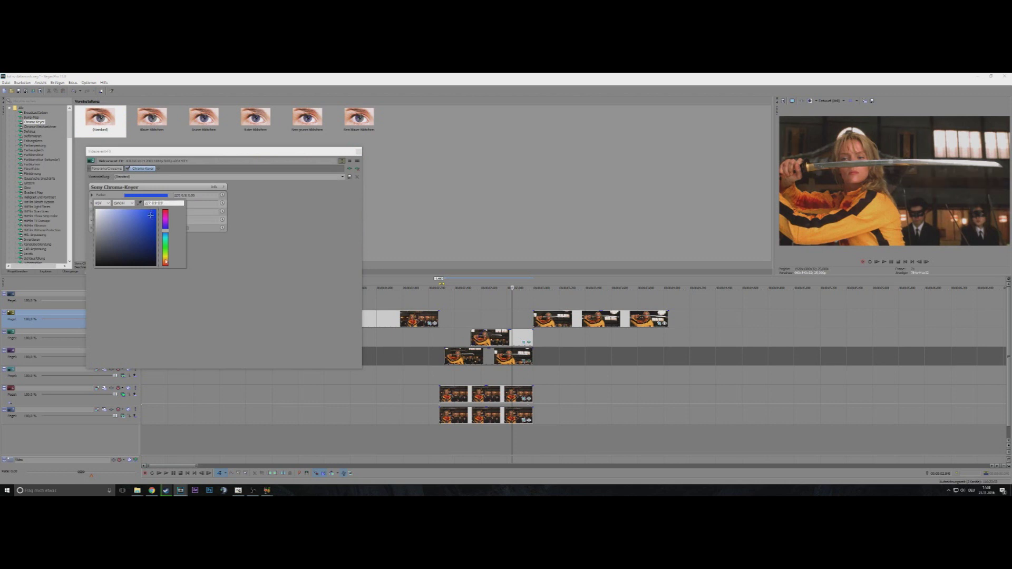
left_click(177, 278)
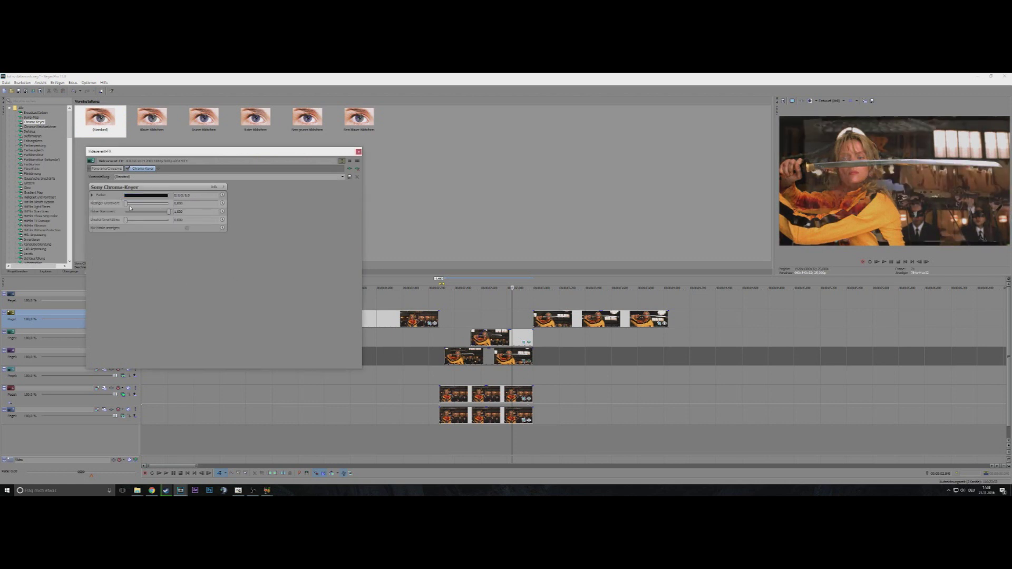
Animate the third-track keyer's low threshold from 1.000 at the clip's start to 0.000 near its end, and close the effect window.
left_click_drag(127, 207, 187, 208)
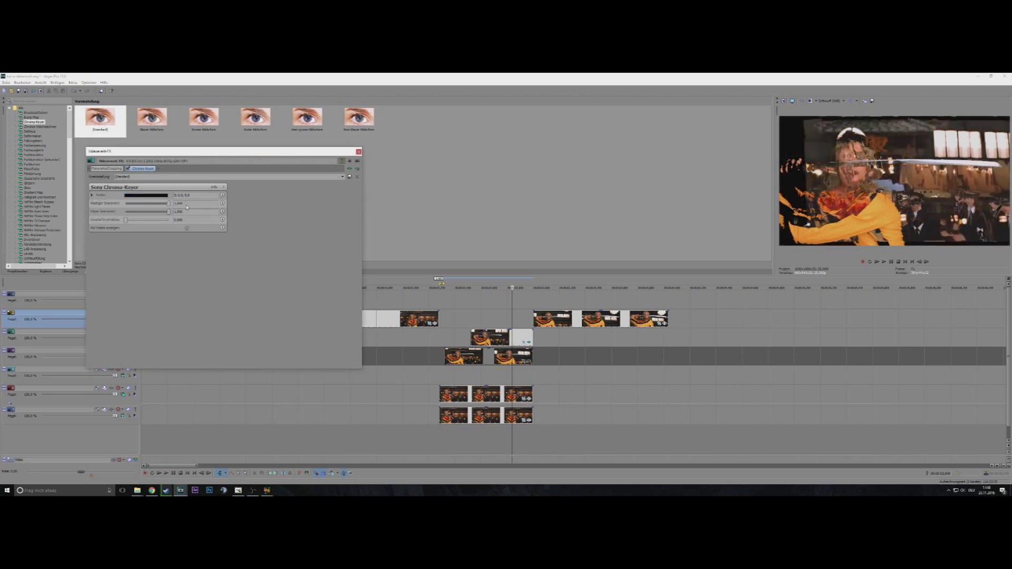
left_click(222, 203)
left_click_drag(283, 315, 336, 316)
left_click(169, 204)
left_click_drag(169, 204, 125, 205)
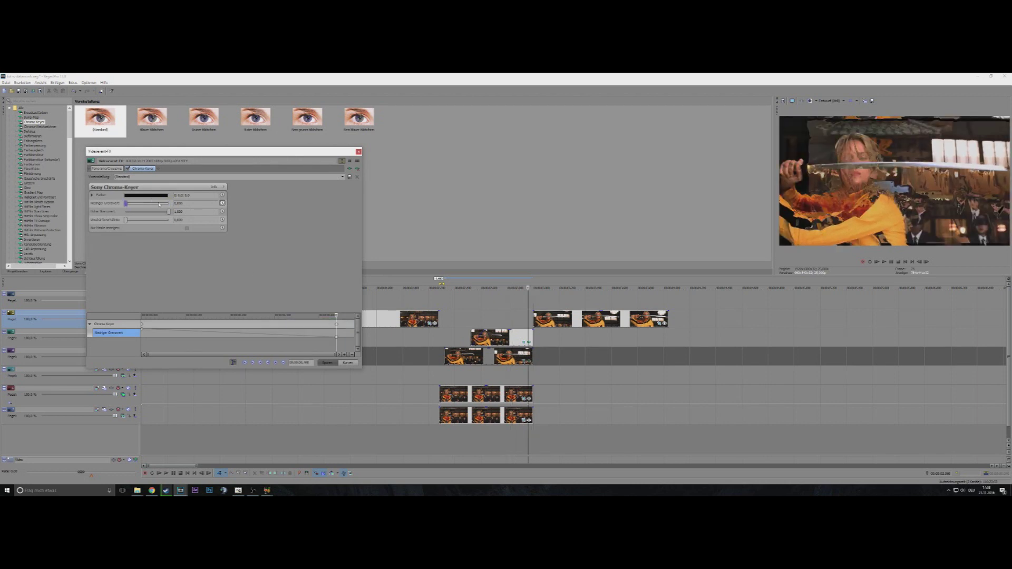
left_click(359, 152)
Unmute the fourth track and scrub from 00:00:02,280 through the transition to check the combined keying and displacement.
left_click(449, 301)
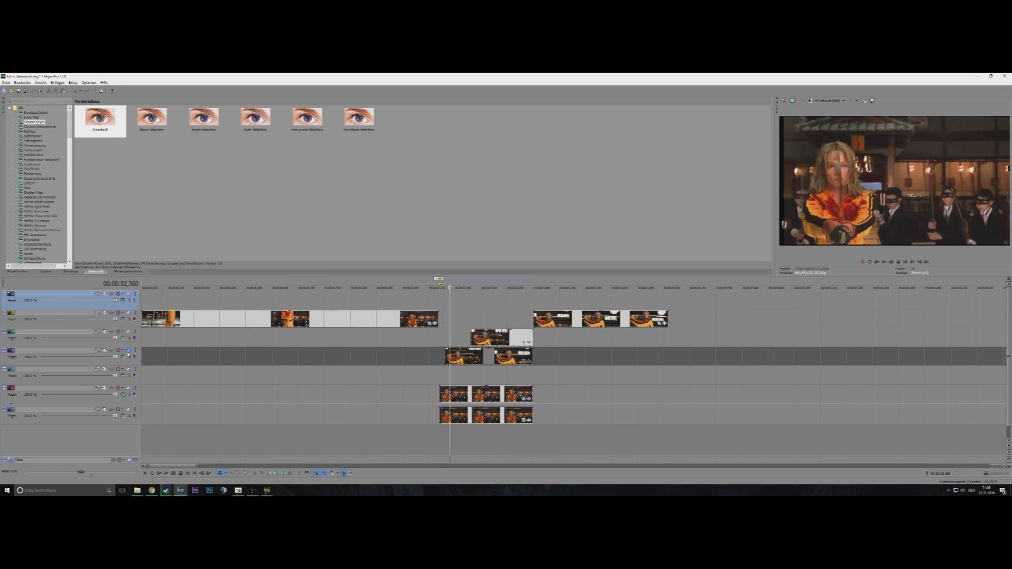
left_click(128, 351)
key("Left")
key("Left")
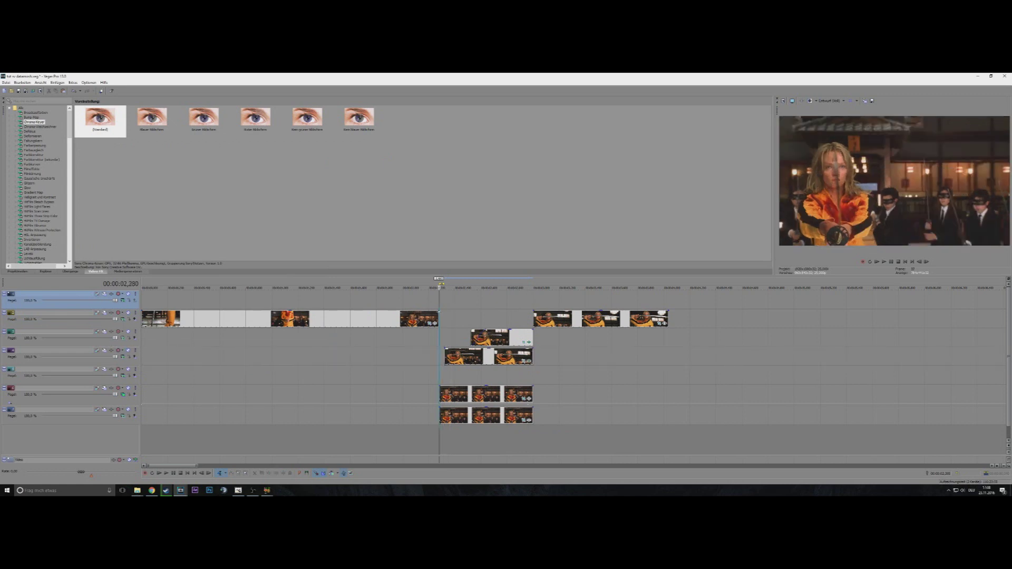
left_click_drag(439, 312, 521, 314)
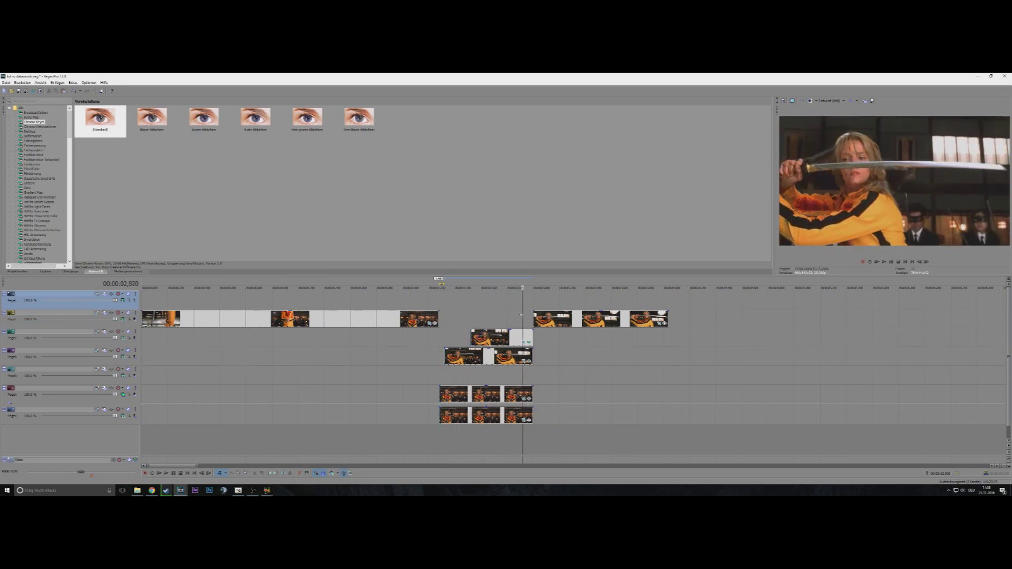
left_click(472, 318)
left_click(445, 320)
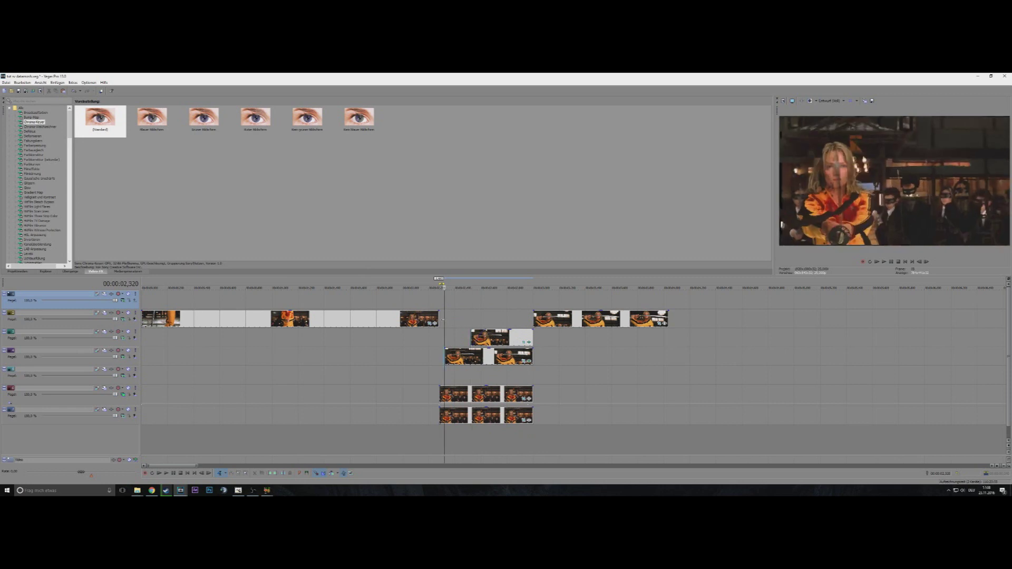
left_click_drag(443, 320, 497, 319)
Extend the start of the last clip on the second track back to about 00:00:02,920, overlapping the transition layers.
left_click_drag(447, 350, 521, 318)
left_click(441, 335)
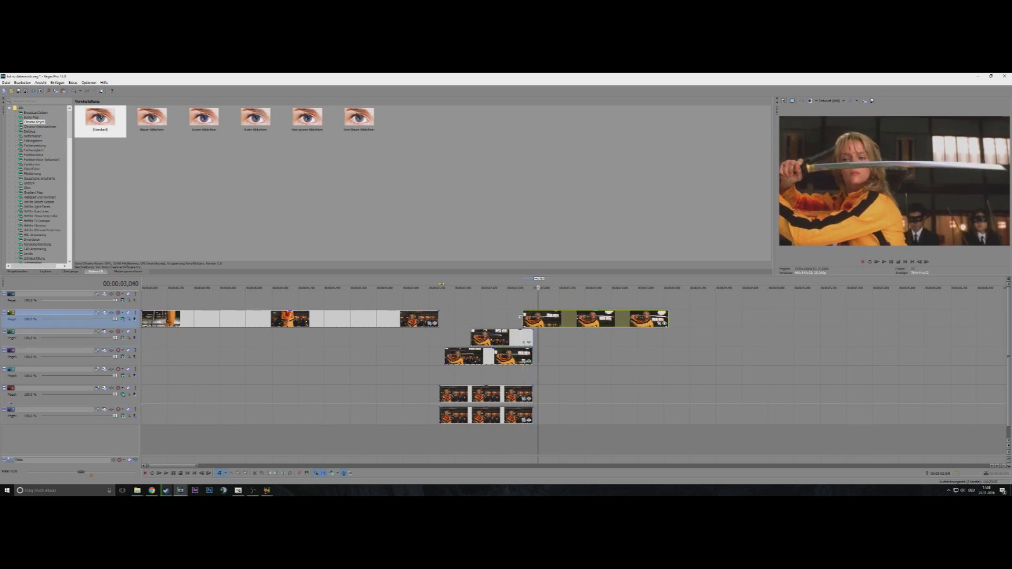
left_click(502, 305)
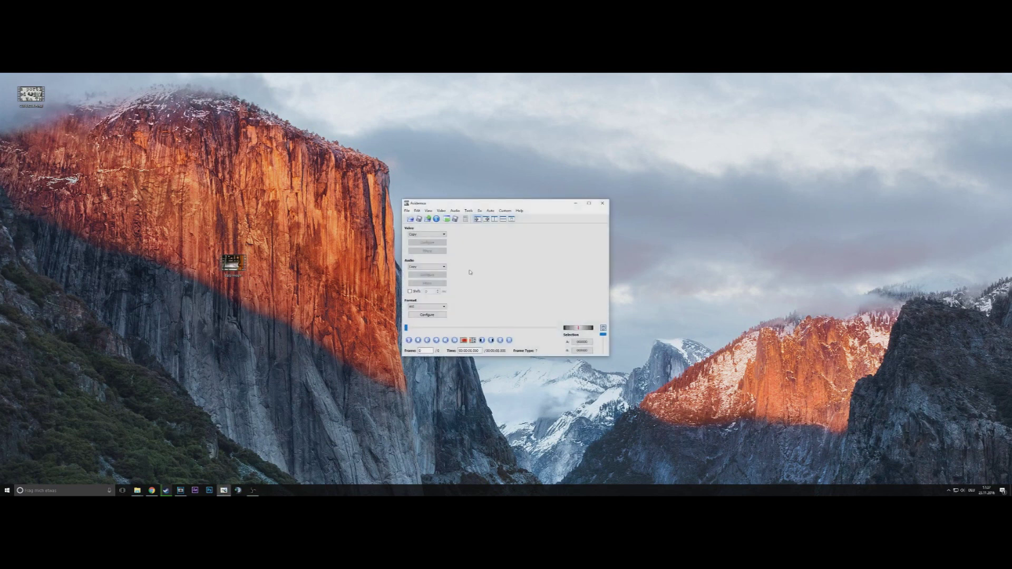
Switch to Avidemux and load the data mosh.avi clip from the desktop.
left_click_drag(455, 205, 410, 203)
left_click_drag(233, 262, 486, 264)
left_click_drag(519, 202, 438, 93)
Set the video output to MPEG-4 ASP (Xvid) with a maximum I-frame interval of 999999999.
left_click(302, 123)
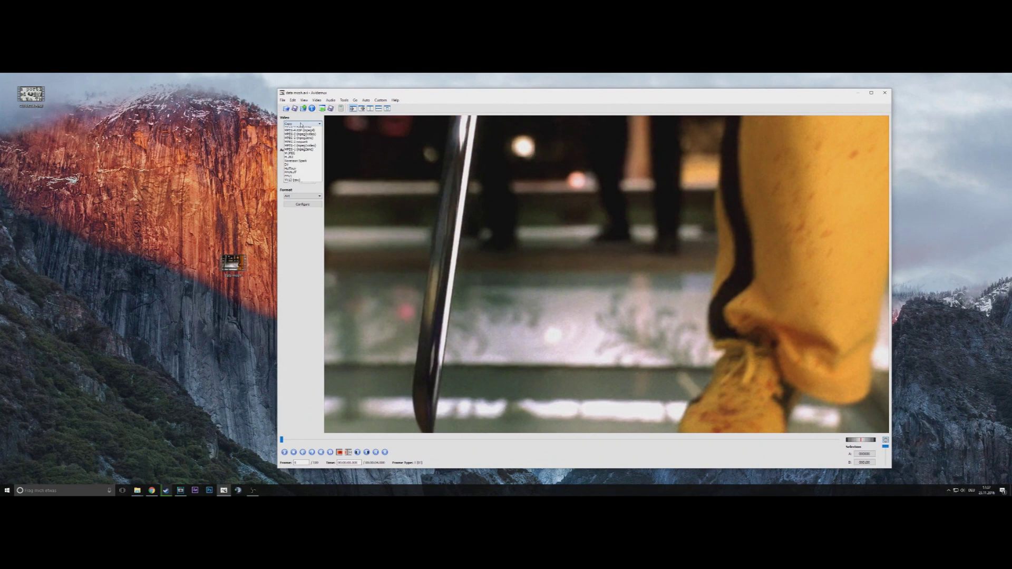
left_click(310, 139)
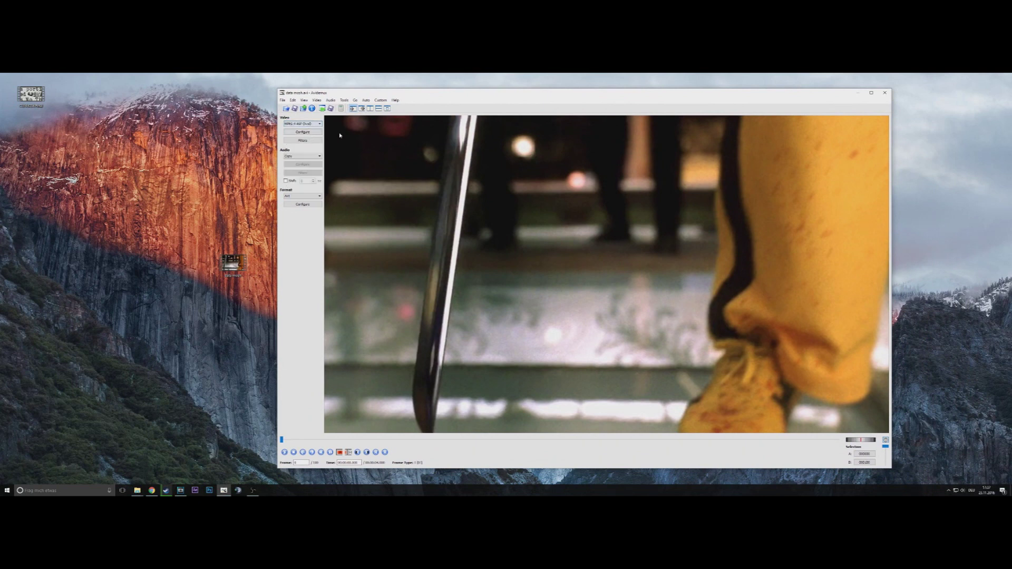
left_click(304, 132)
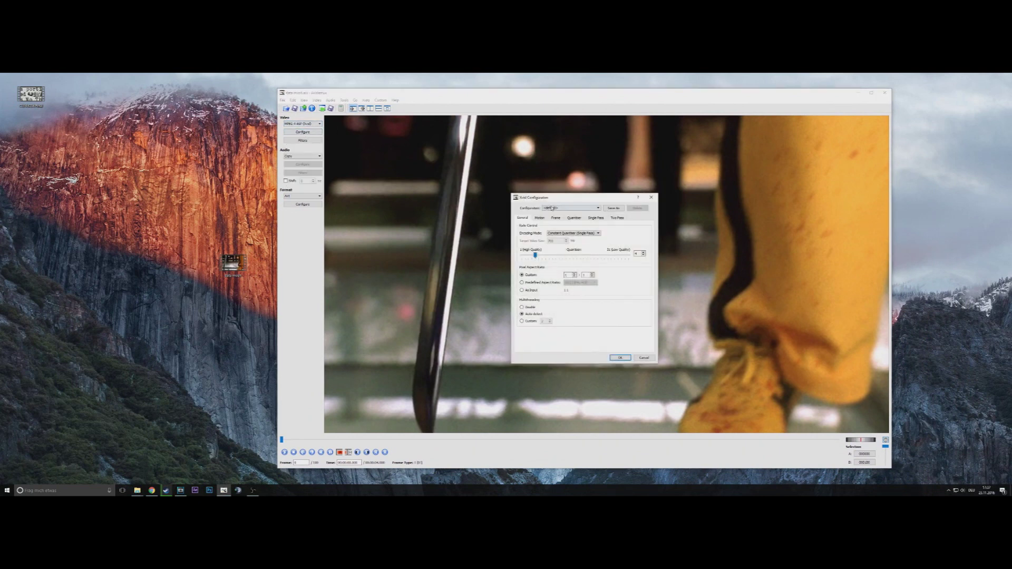
left_click(556, 217)
left_click_drag(569, 275, 548, 277)
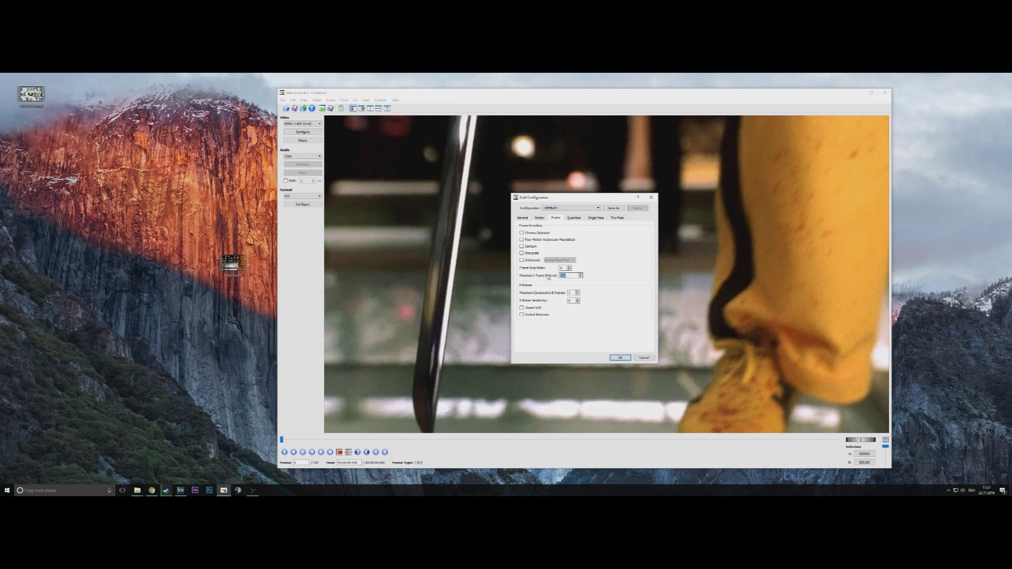
type("999999999")
left_click(619, 358)
Save the re-encoded video under the file name "data mosh test source".
left_click(283, 100)
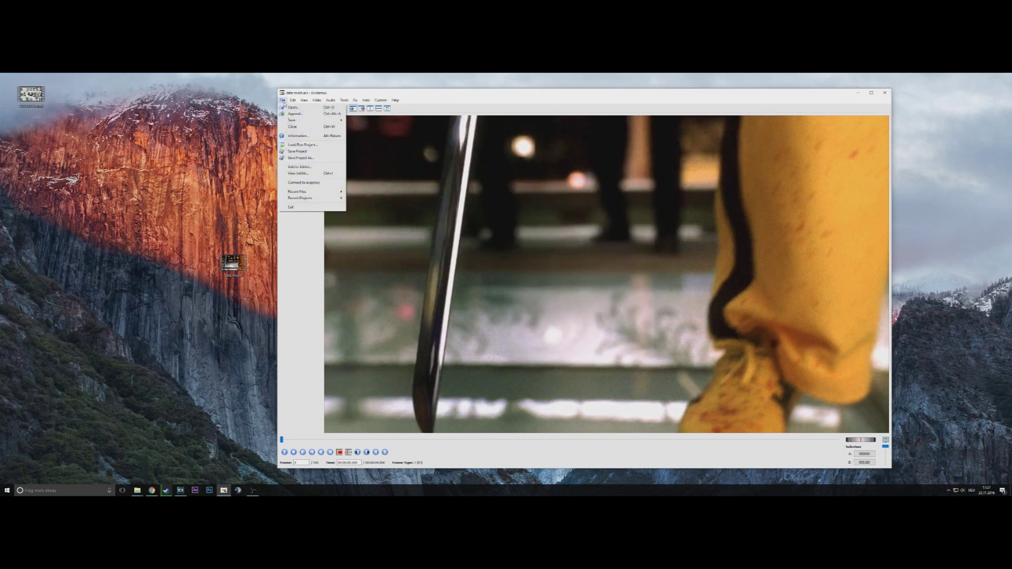
mouse_move(306, 121)
left_click(364, 121)
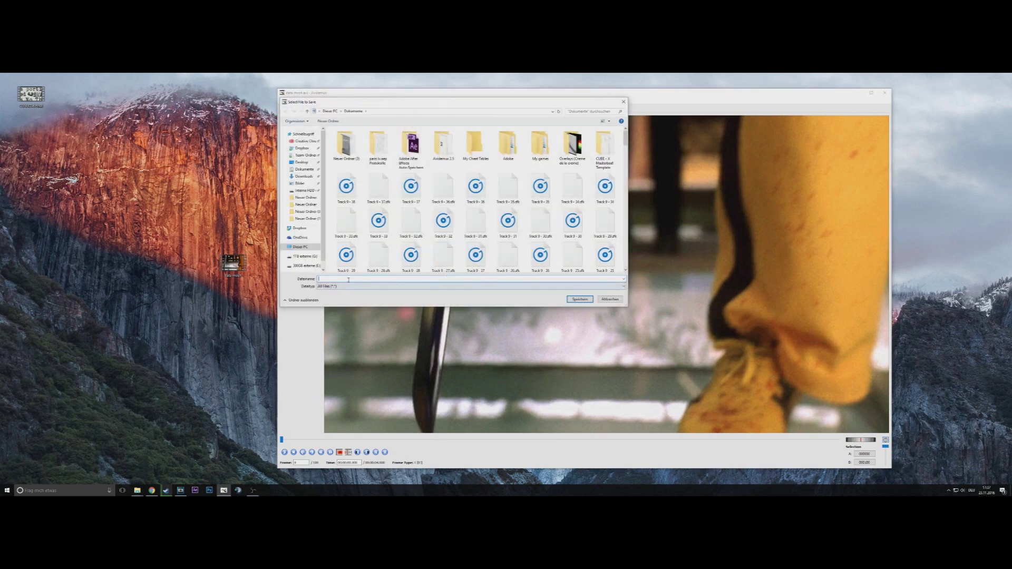
type("data mosh bait source")
key("Return")
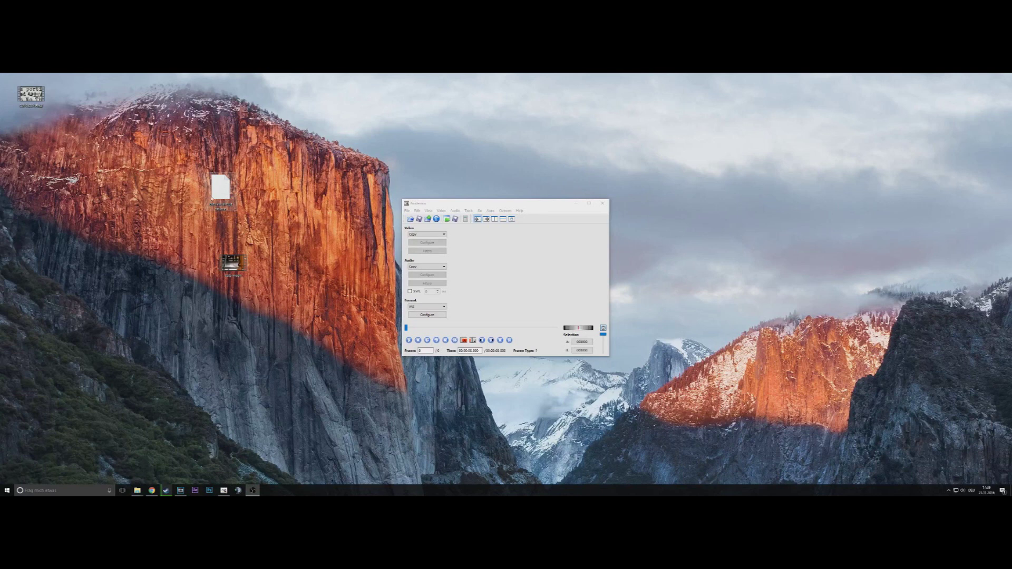
Load the re-encoded file from the desktop into an empty Avidemux window, play its opening and return to the first frame.
left_click(220, 200)
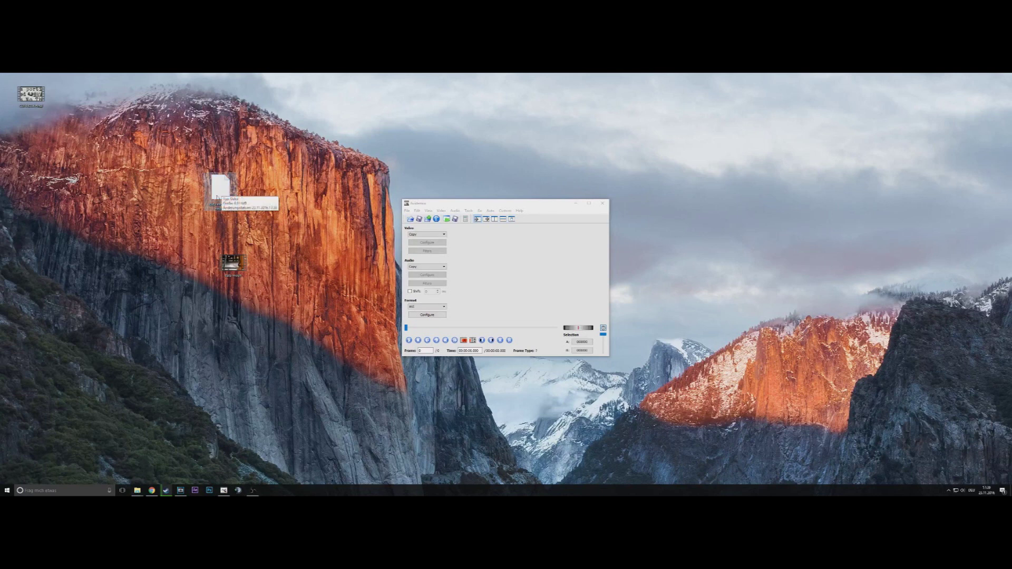
left_click_drag(217, 191, 529, 284)
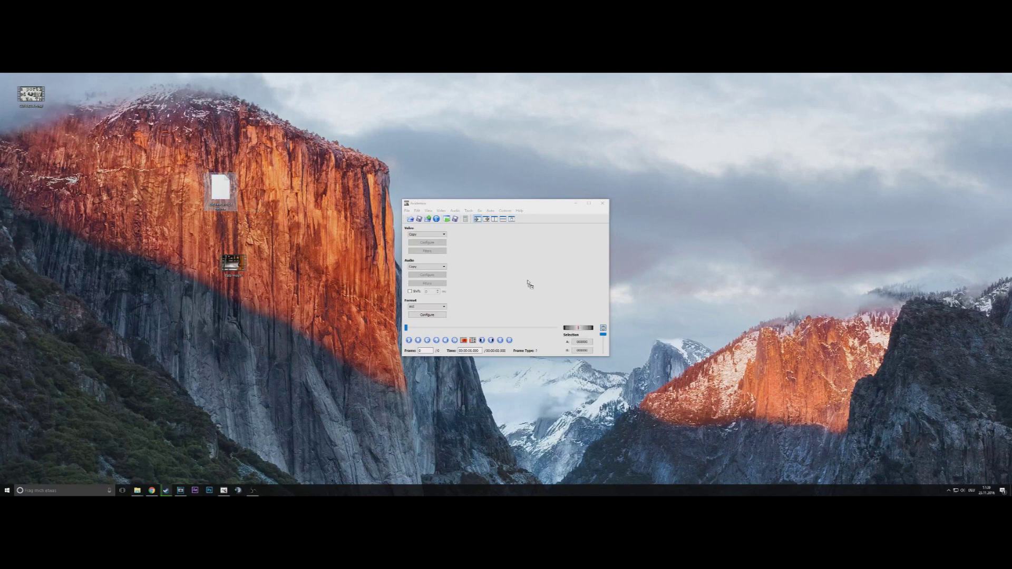
left_click_drag(546, 204, 413, 107)
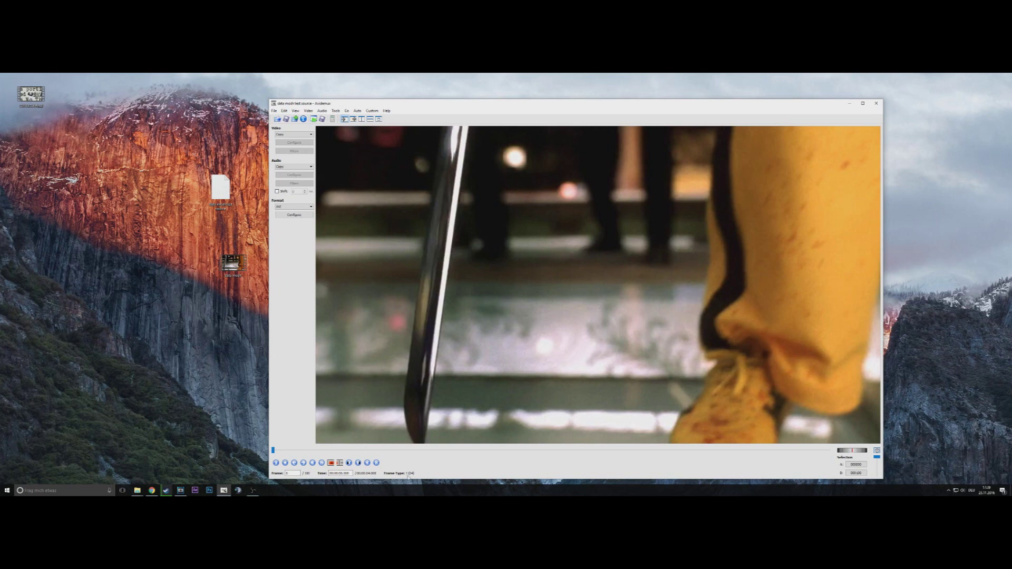
left_click(276, 463)
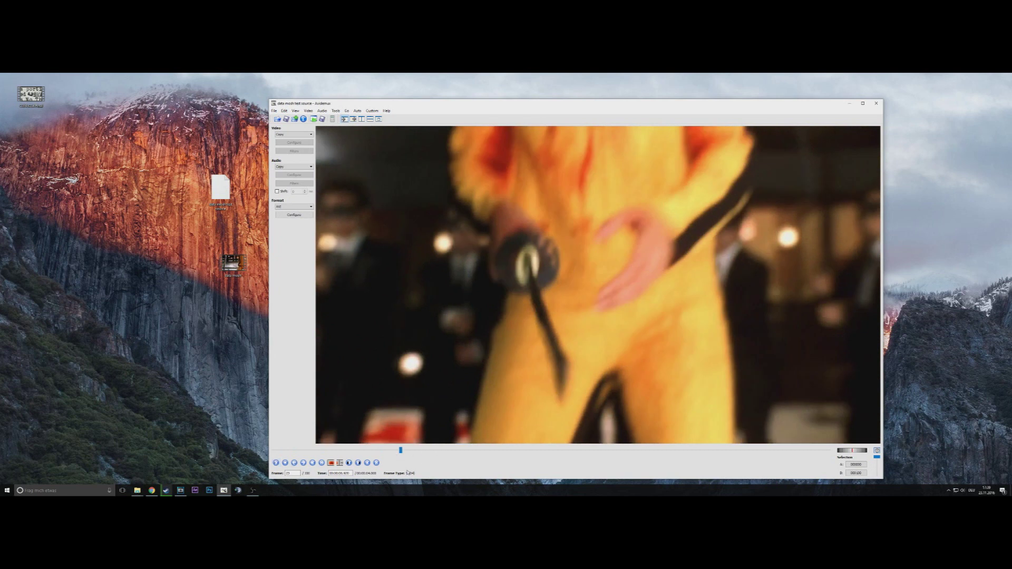
left_click_drag(400, 453, 273, 452)
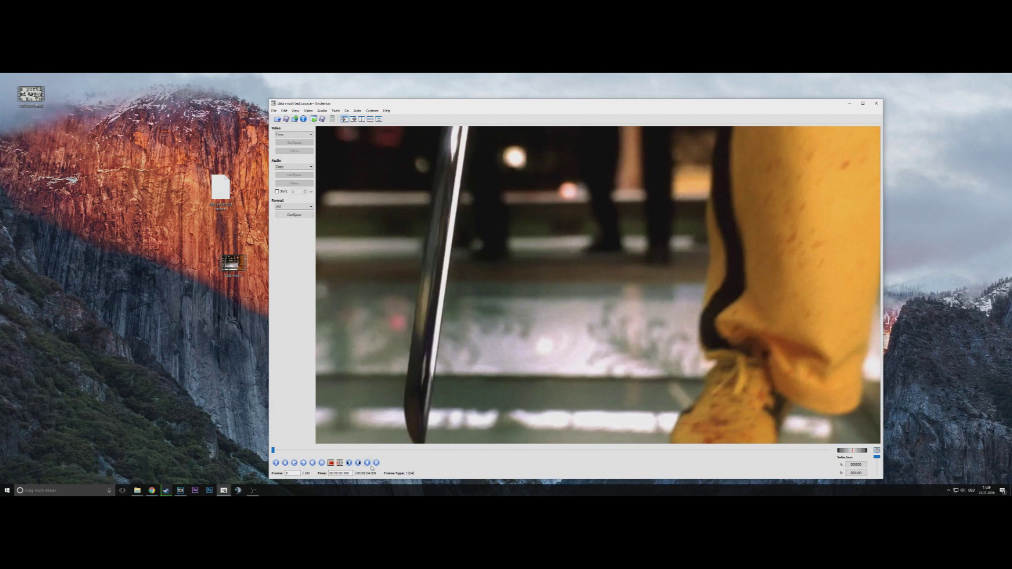
Delete the single keyframe at the cut to the sword shot by marking just that frame, and return to the start.
left_click(322, 463)
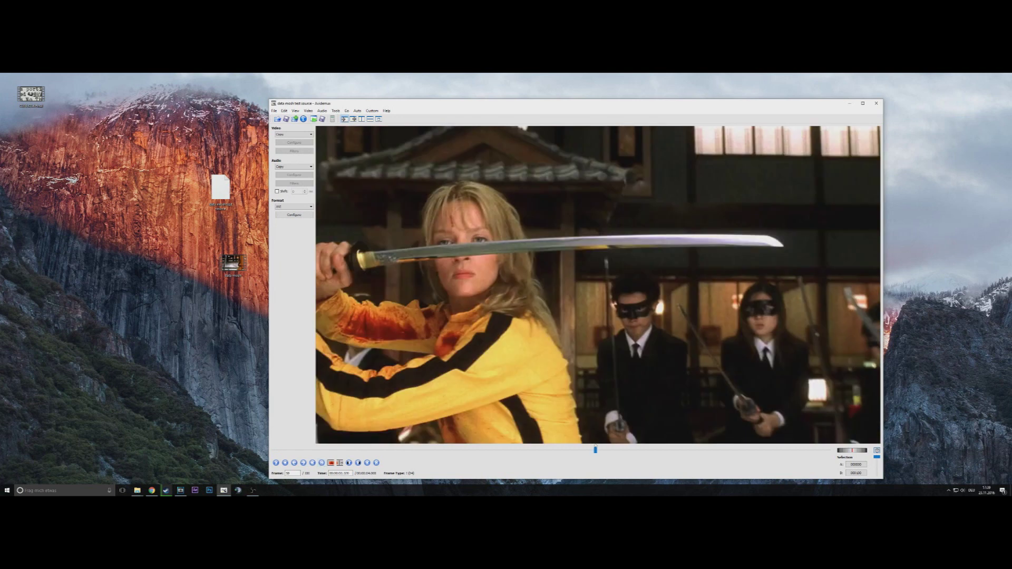
left_click(331, 463)
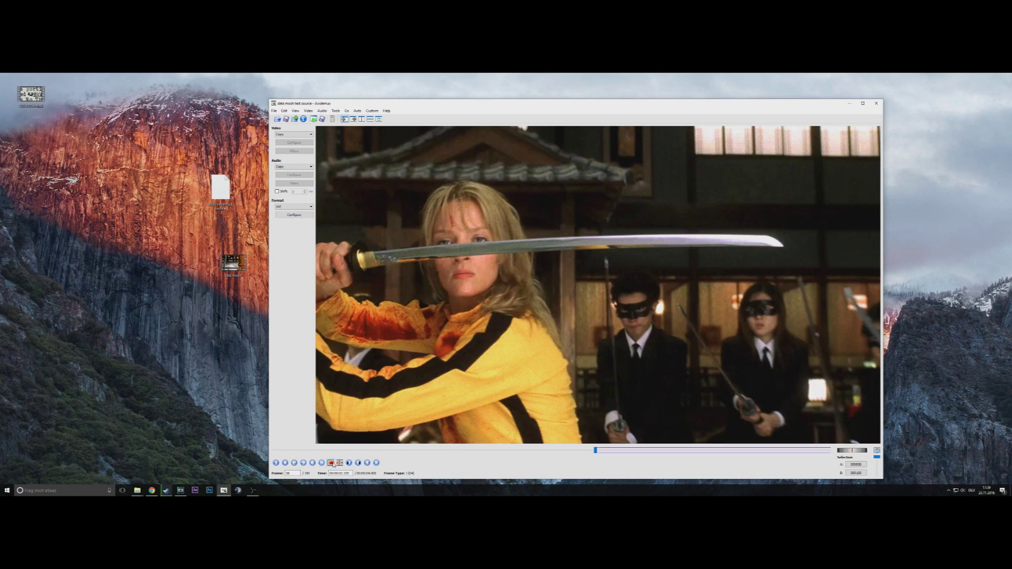
left_click(304, 464)
left_click(340, 464)
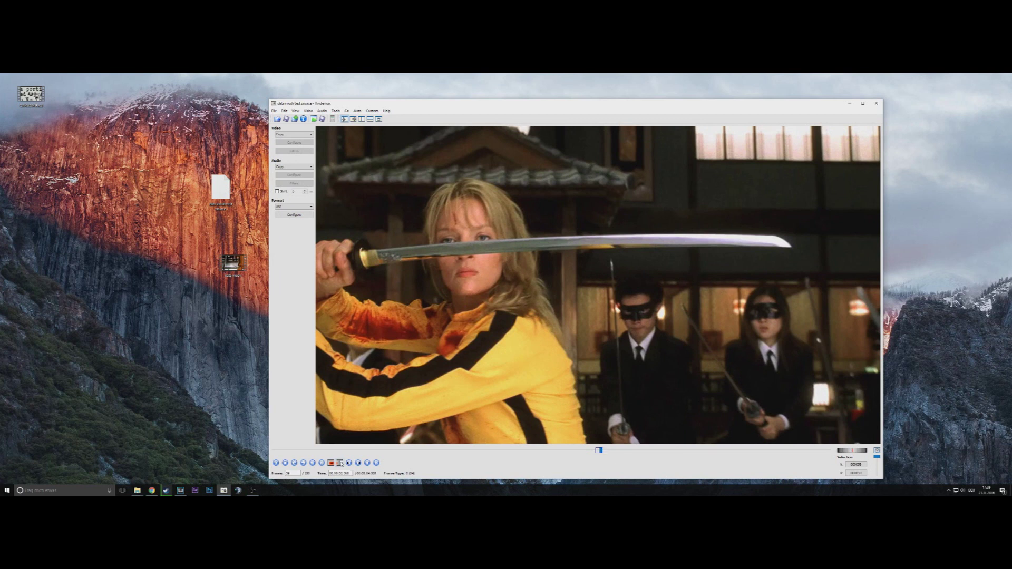
key("Delete")
key("Home")
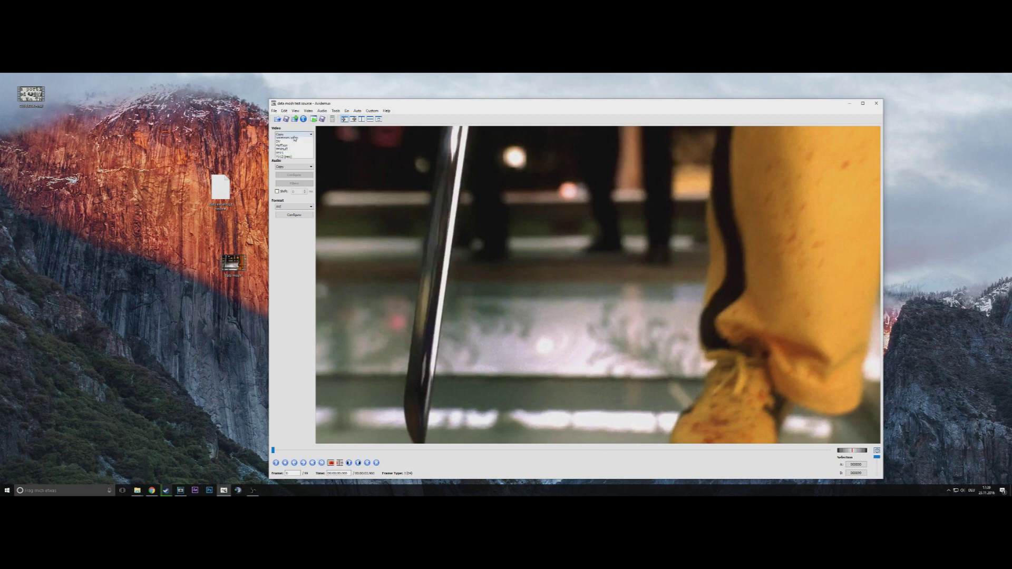
Keep the video output on Copy and save the edited video as "data mosh final" without enabling smart copy.
left_click(293, 135)
left_click(292, 135)
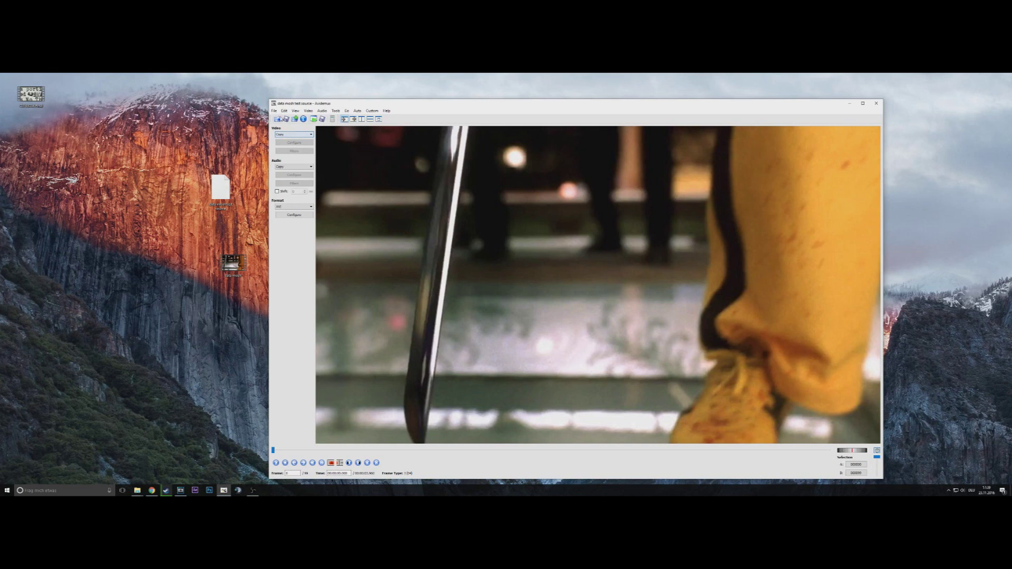
left_click(274, 111)
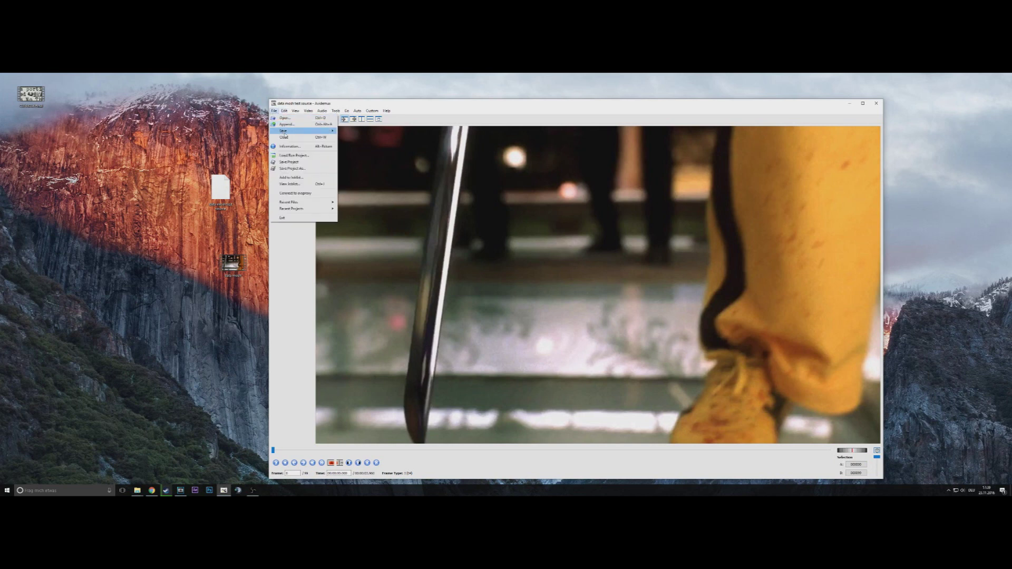
mouse_move(285, 132)
left_click(361, 131)
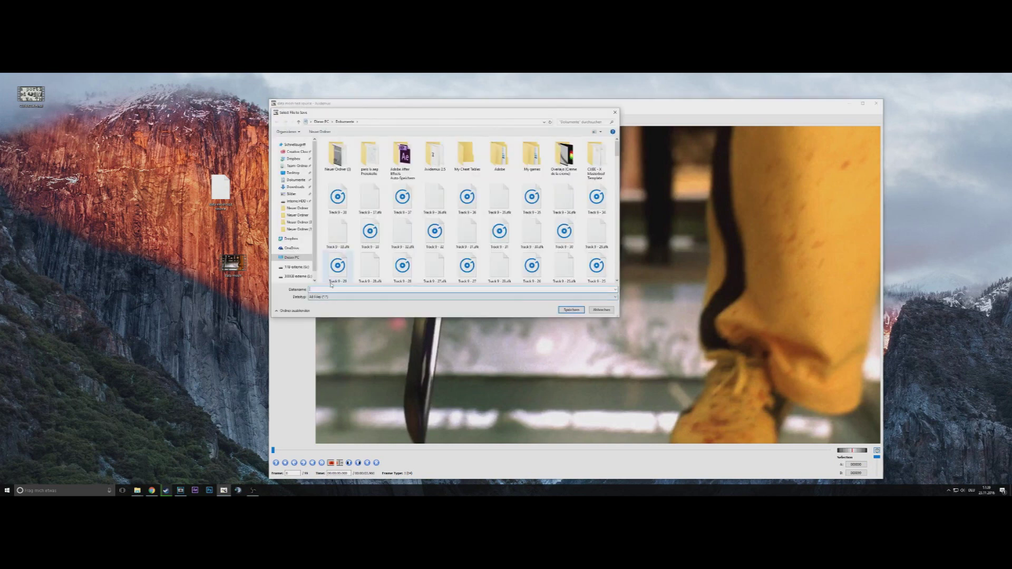
type("data mosh final.a")
left_click(571, 309)
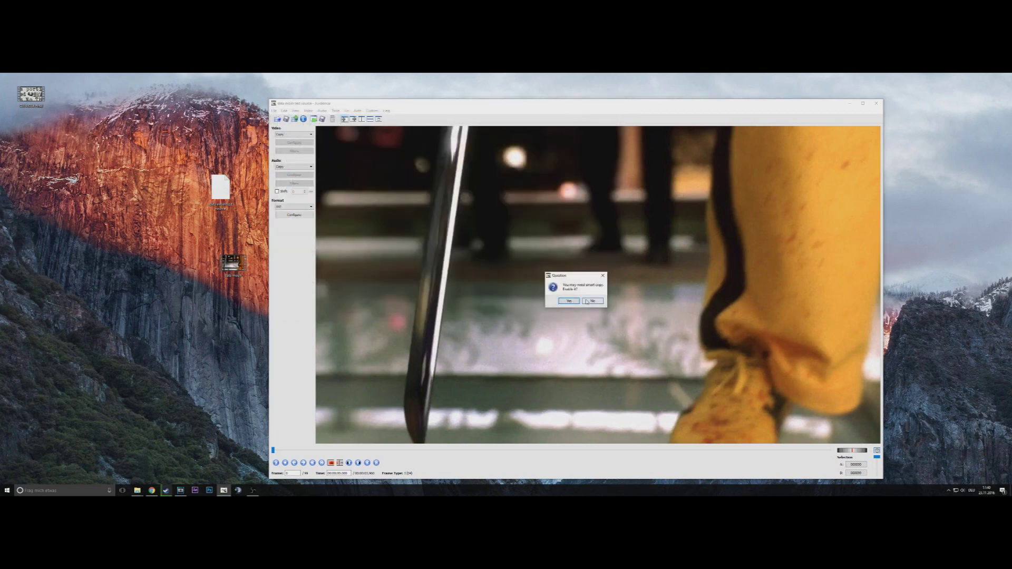
left_click(587, 302)
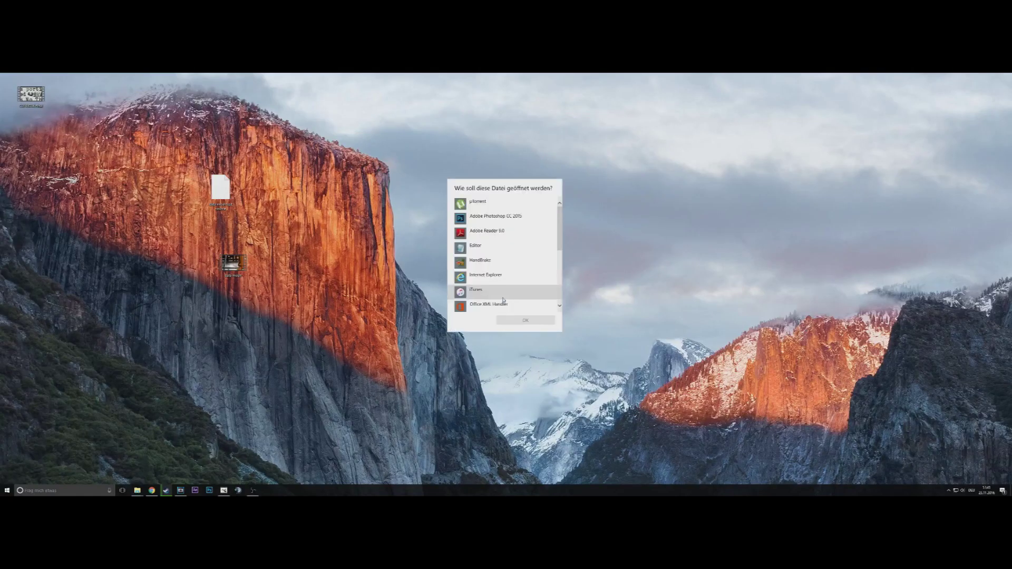
Dismiss the open-with prompt, rename the saved file to "data mosh final.avi" in its properties, and open it for playback.
left_click(509, 340)
right_click(537, 236)
left_click(559, 352)
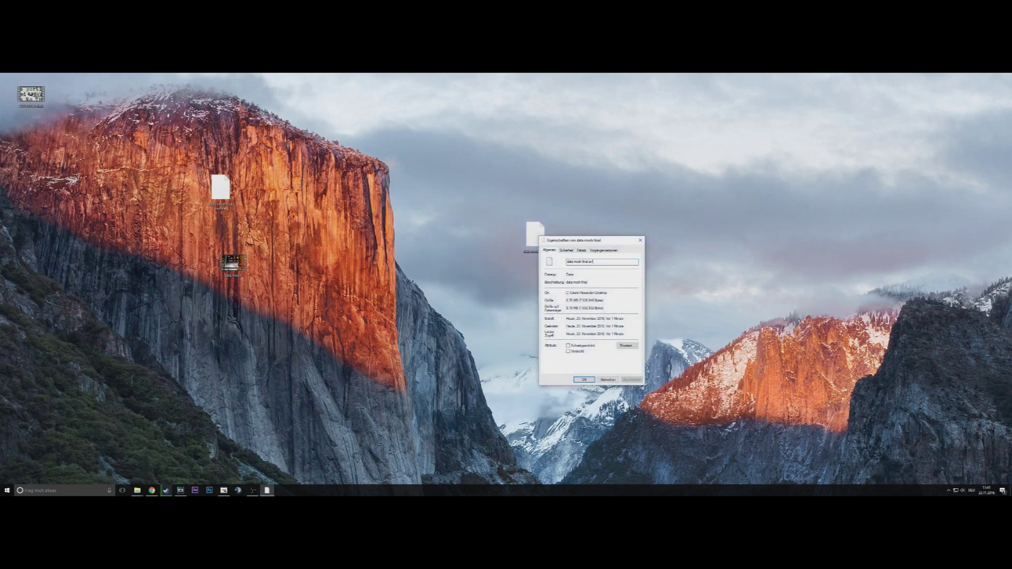
left_click_drag(603, 263, 588, 262)
left_click(584, 380)
double_click(525, 237)
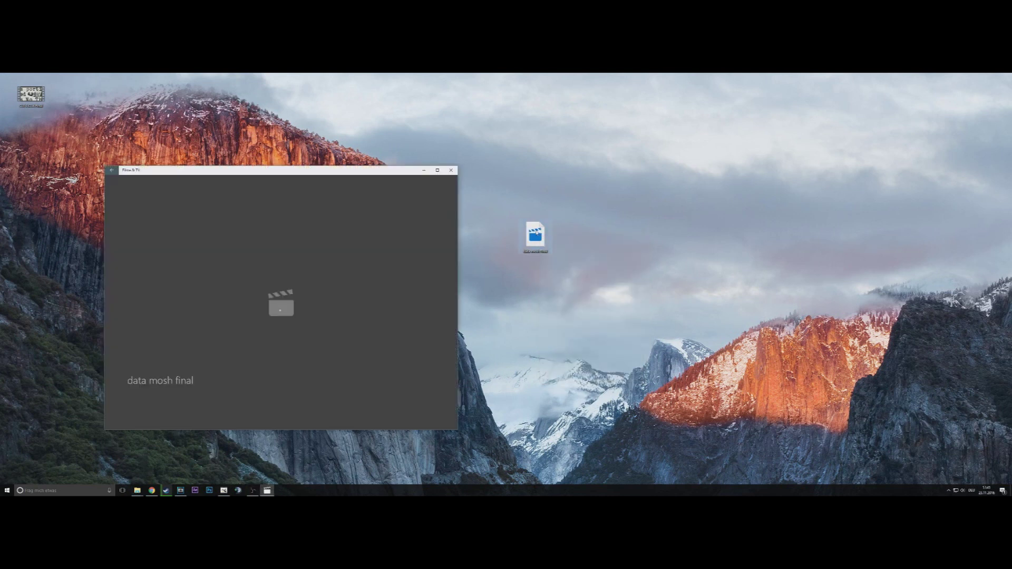